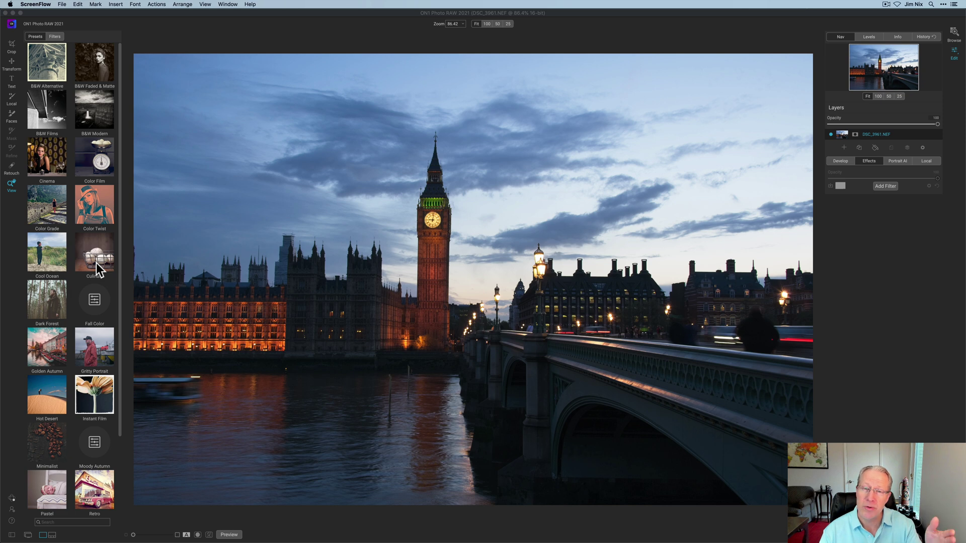
# Apply the BA12 preset from the B&W Alternative category to the London photo
pyautogui.scroll(-1, 95, 263)
pyautogui.scroll(1, 96, 263)
pyautogui.click(50, 70)
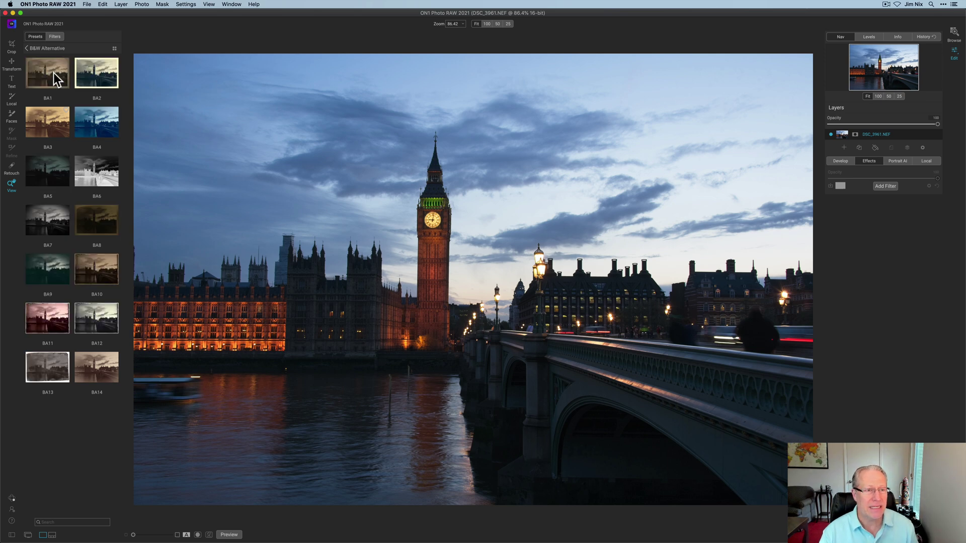
pyautogui.click(9, 537)
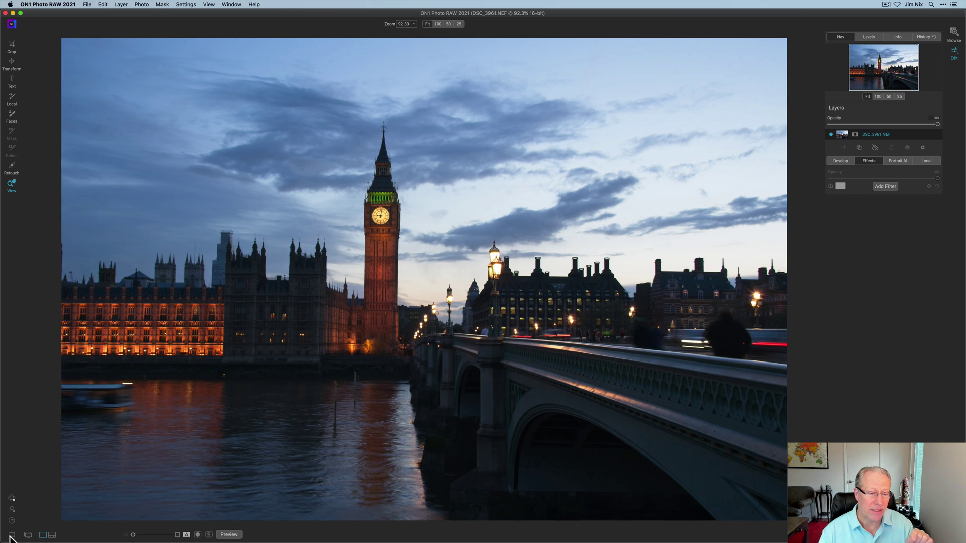
pyautogui.click(10, 537)
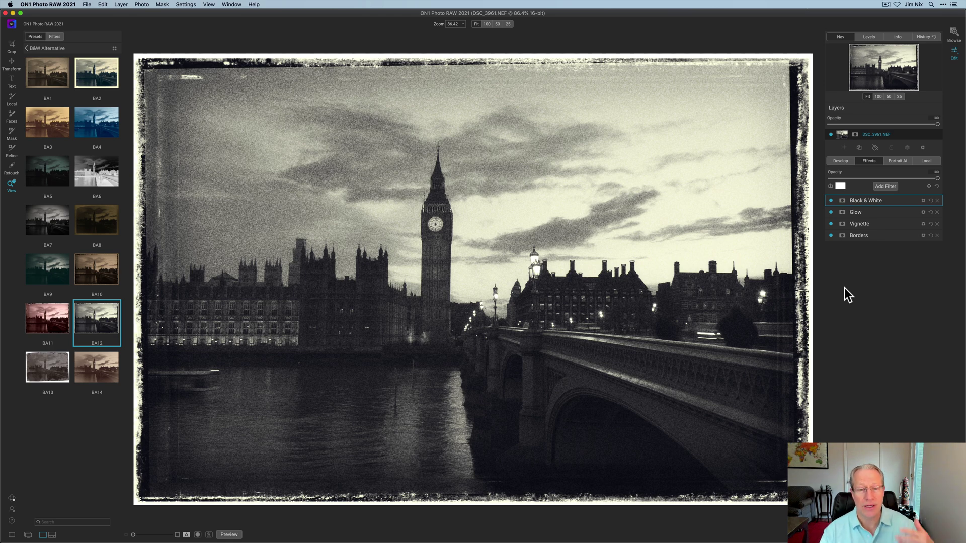
# Reduce the Black & White filter's film grain amount to about 33 and lower its grain size
pyautogui.click(868, 201)
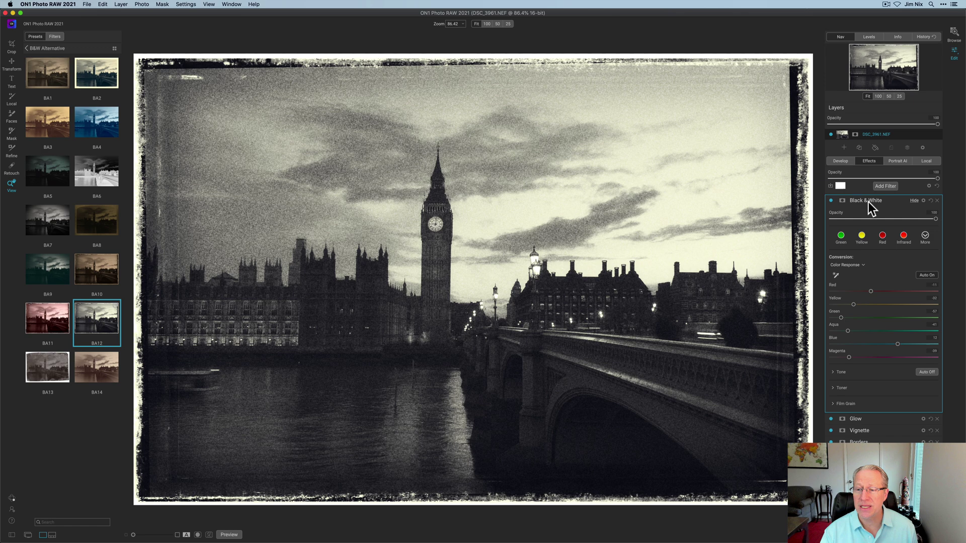
pyautogui.click(834, 404)
pyautogui.click(882, 426)
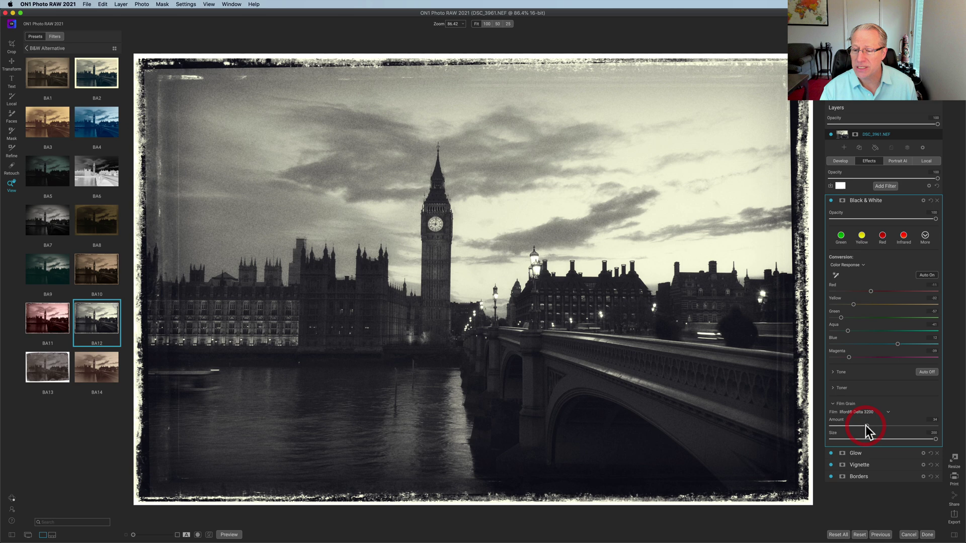
pyautogui.click(857, 439)
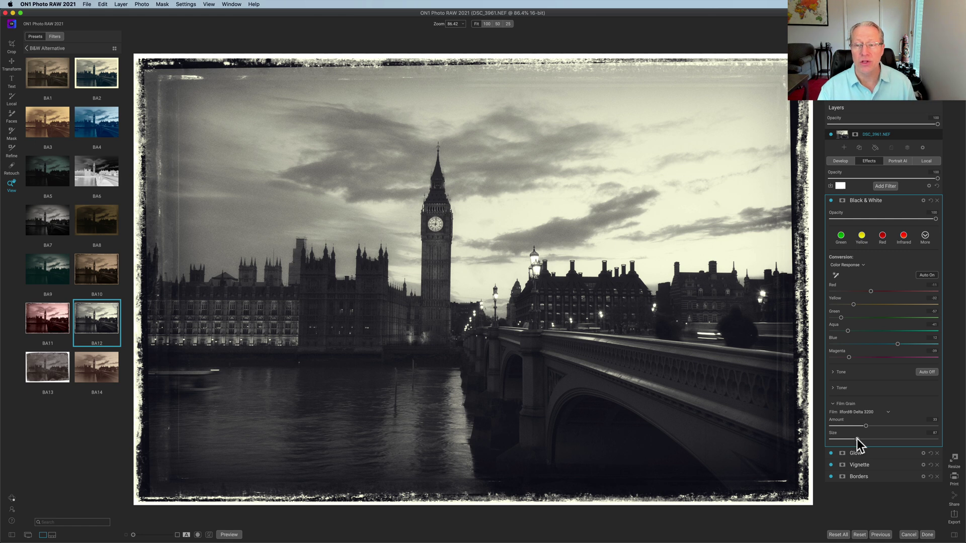
pyautogui.click(890, 204)
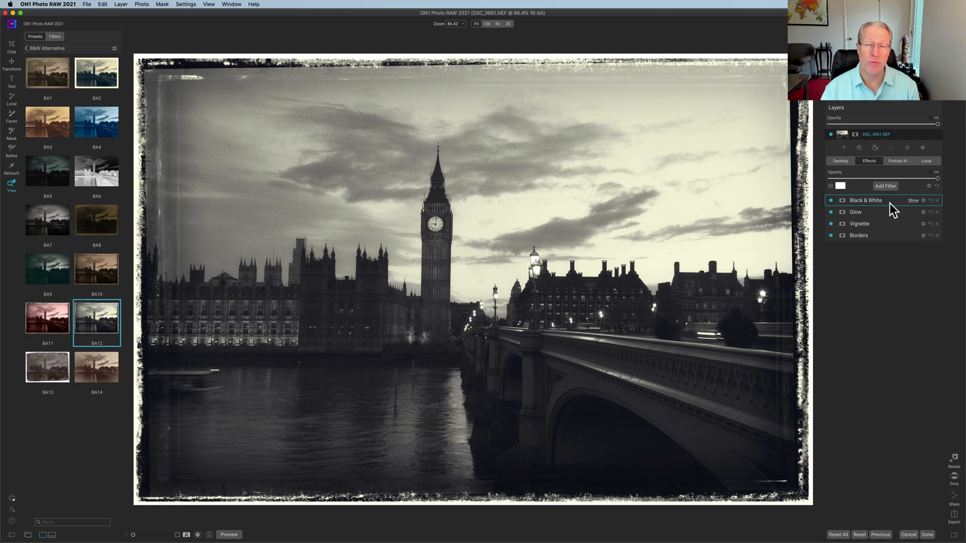
# Replace the look with the B10 preset from the B&W Modern category
pyautogui.click(26, 48)
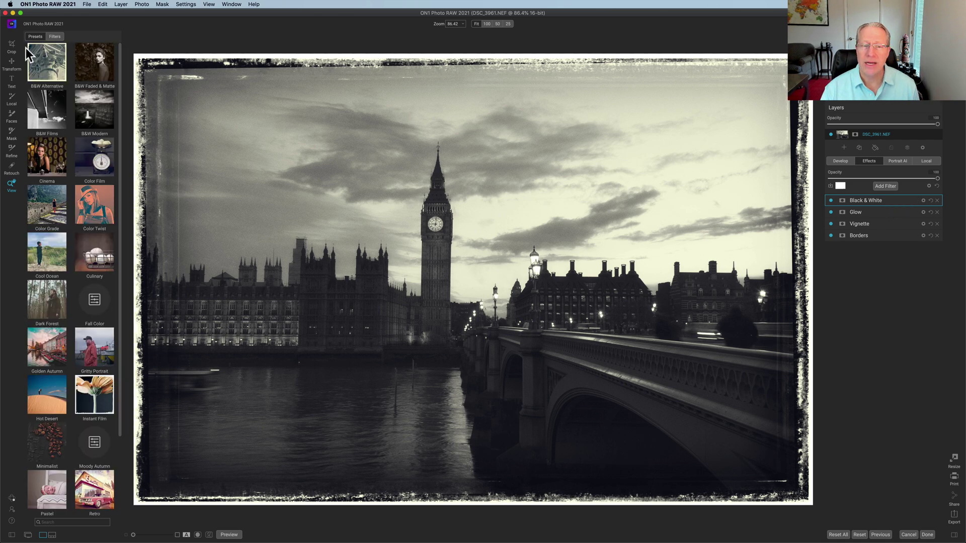
pyautogui.click(98, 119)
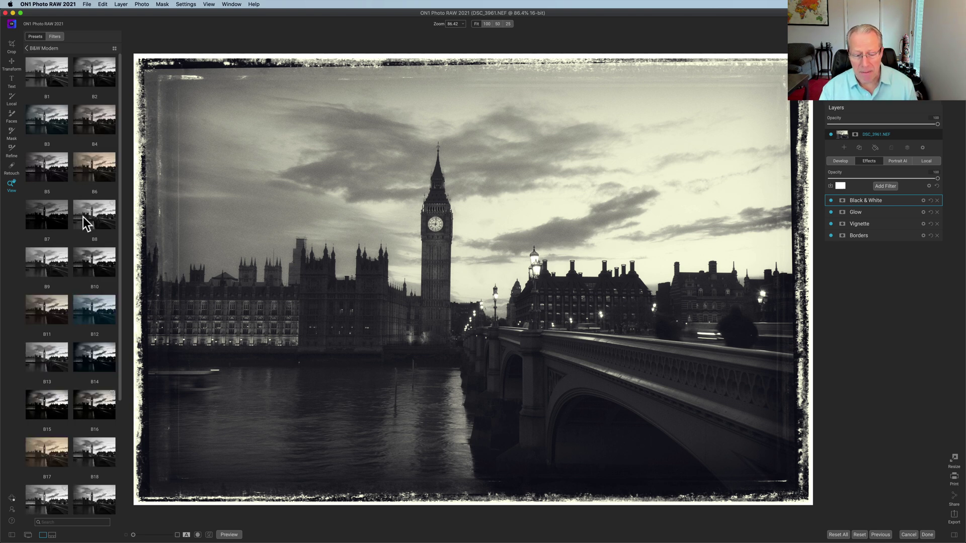
pyautogui.click(84, 260)
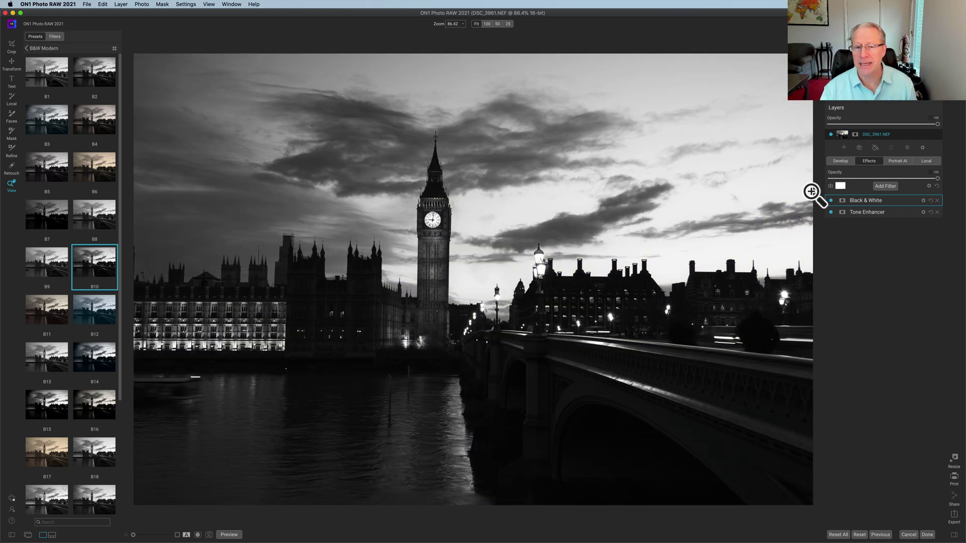
# Lift the shadows and blacks and slightly lower the highlights in the Tone Enhancer filter
pyautogui.click(871, 214)
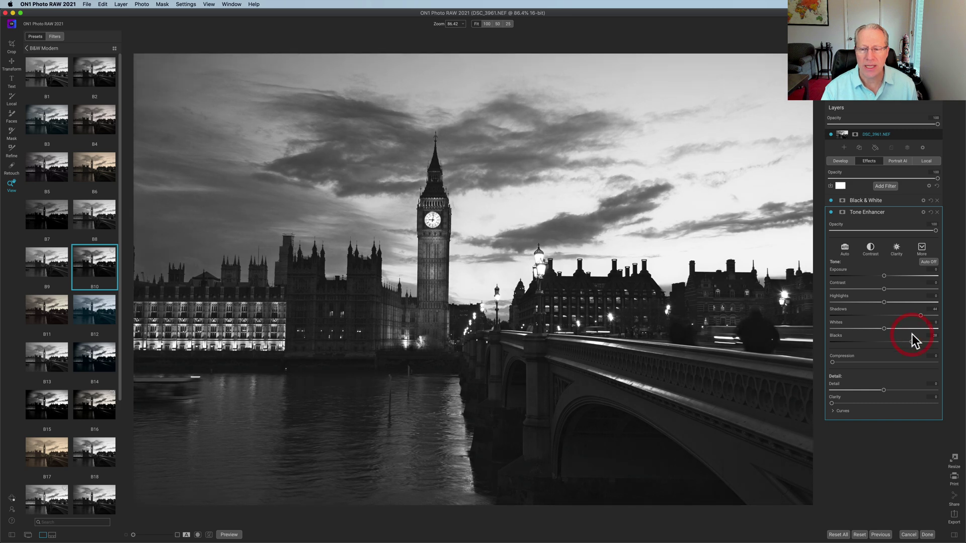
pyautogui.moveTo(884, 302); pyautogui.dragTo(876, 305)
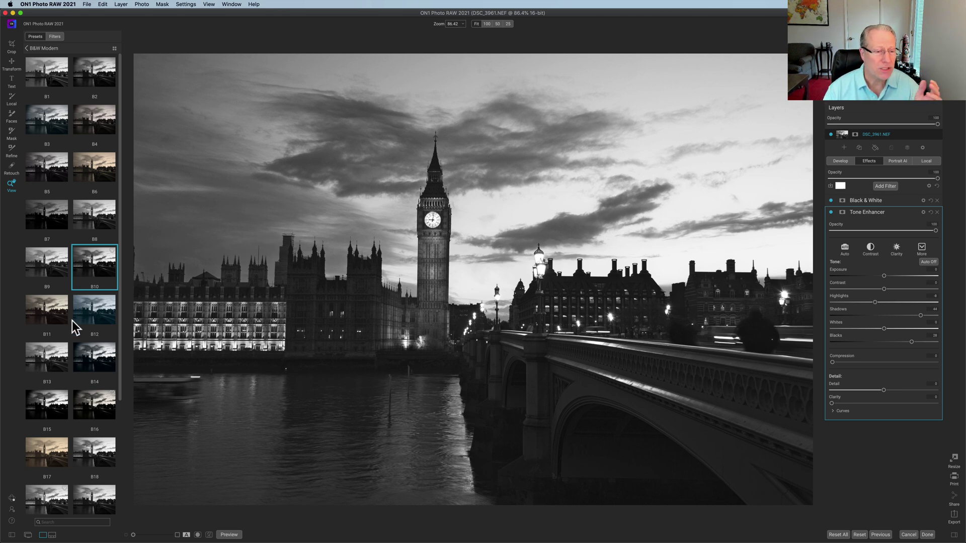
# Leave the B&W Modern presets and reset the photo to its unedited look
pyautogui.scroll(-5, 73, 327)
pyautogui.scroll(5, 73, 327)
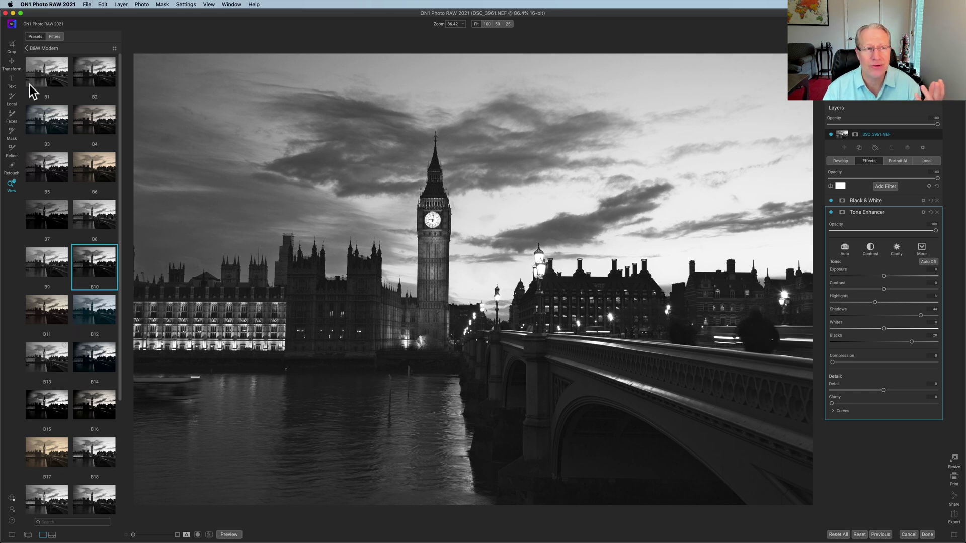
pyautogui.click(27, 48)
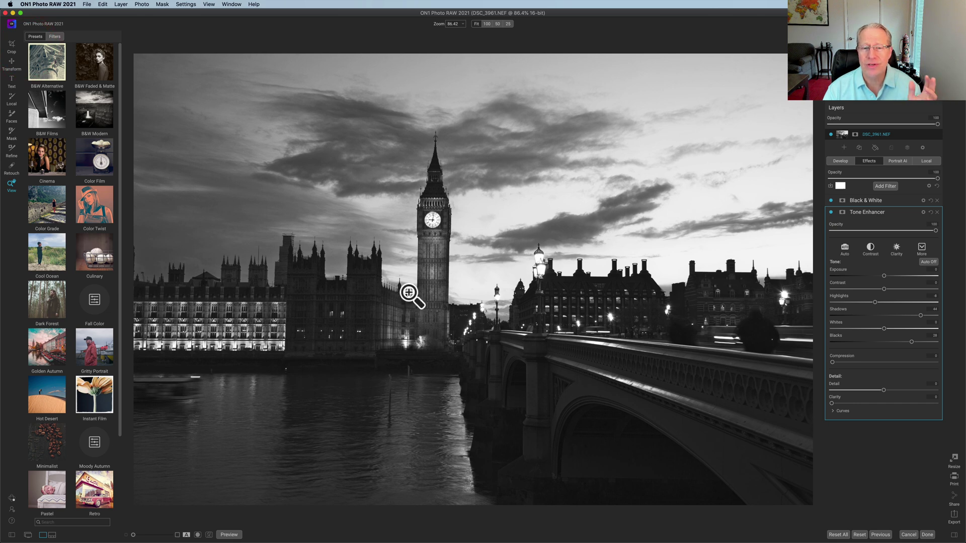
pyautogui.click(859, 535)
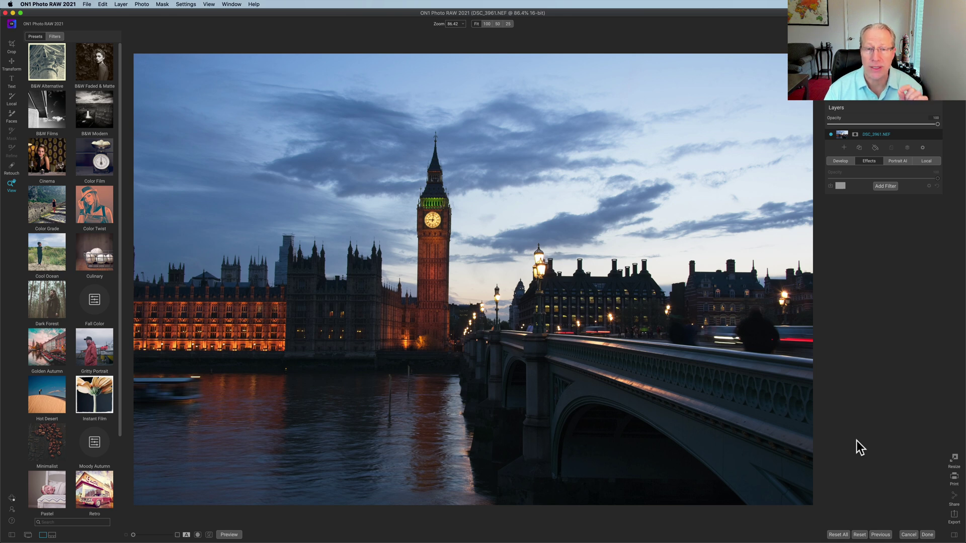
# Apply the CF16 (Kodachrome 64) preset from the Color Film category and mark it as a favorite
pyautogui.click(94, 159)
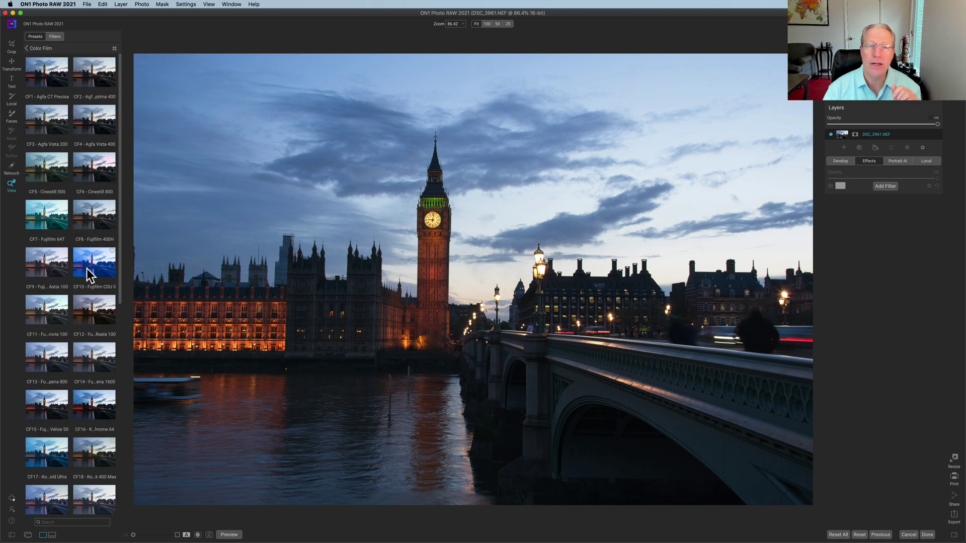
pyautogui.scroll(-5, 87, 268)
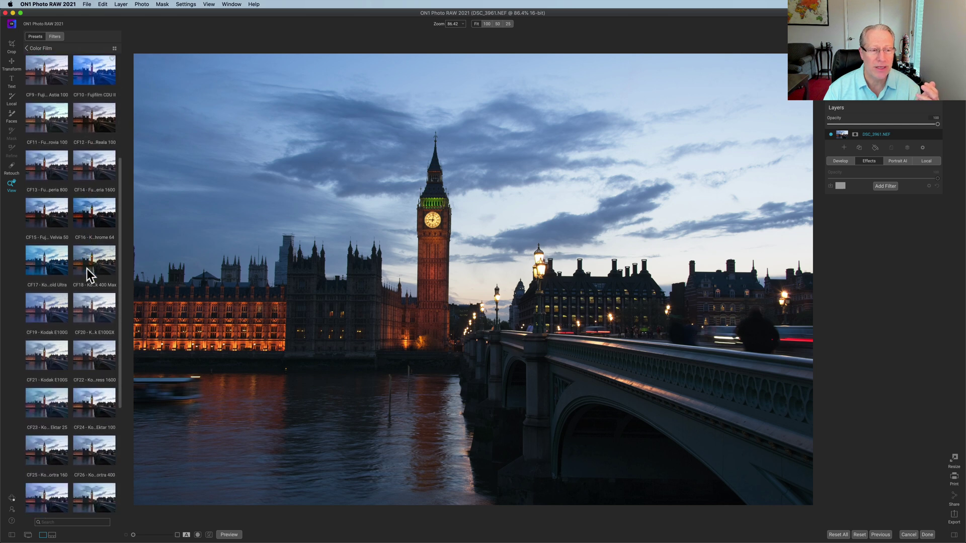
pyautogui.scroll(2, 87, 269)
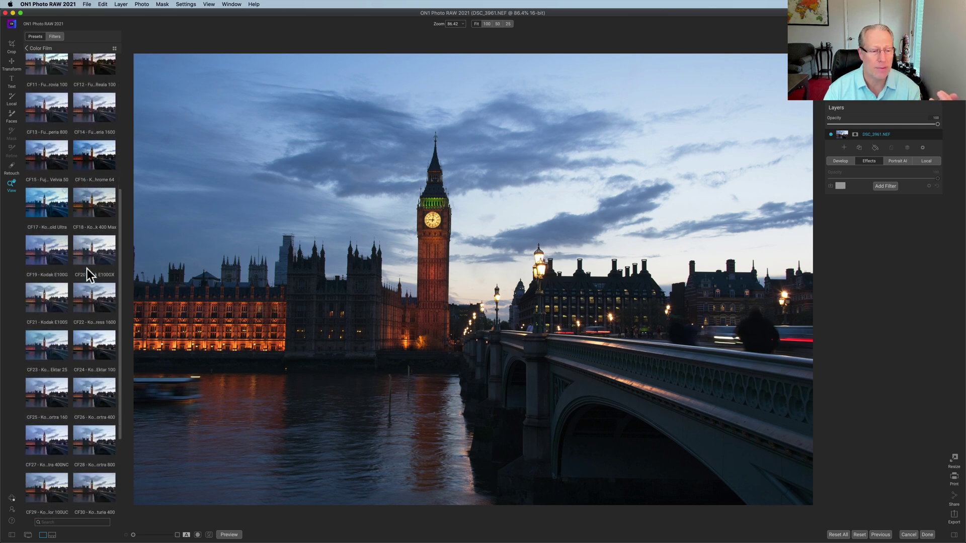
pyautogui.scroll(1, 86, 275)
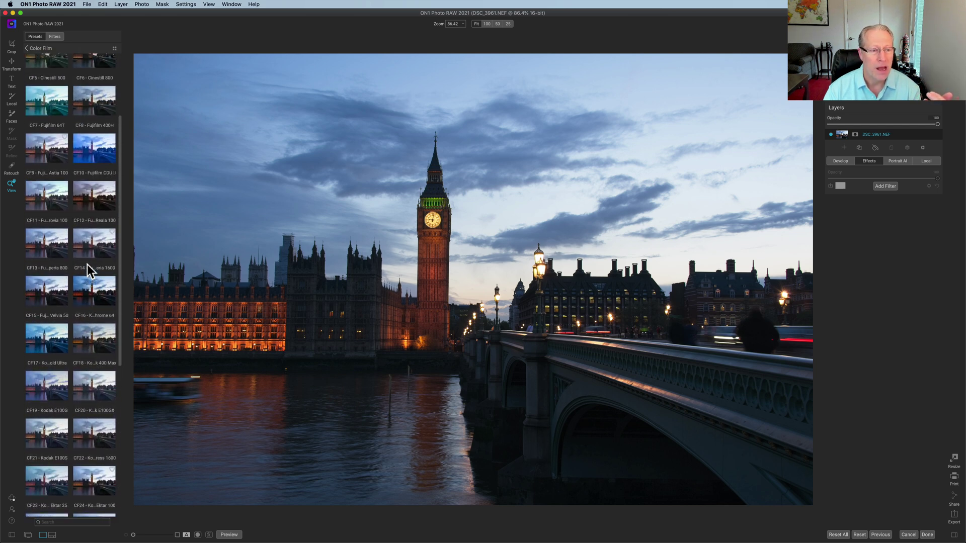
pyautogui.click(91, 294)
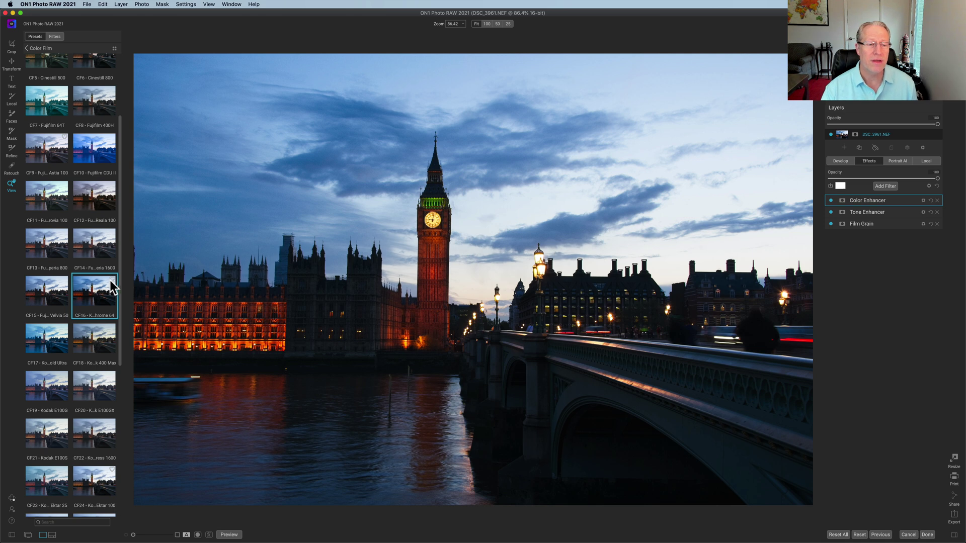
pyautogui.click(112, 280)
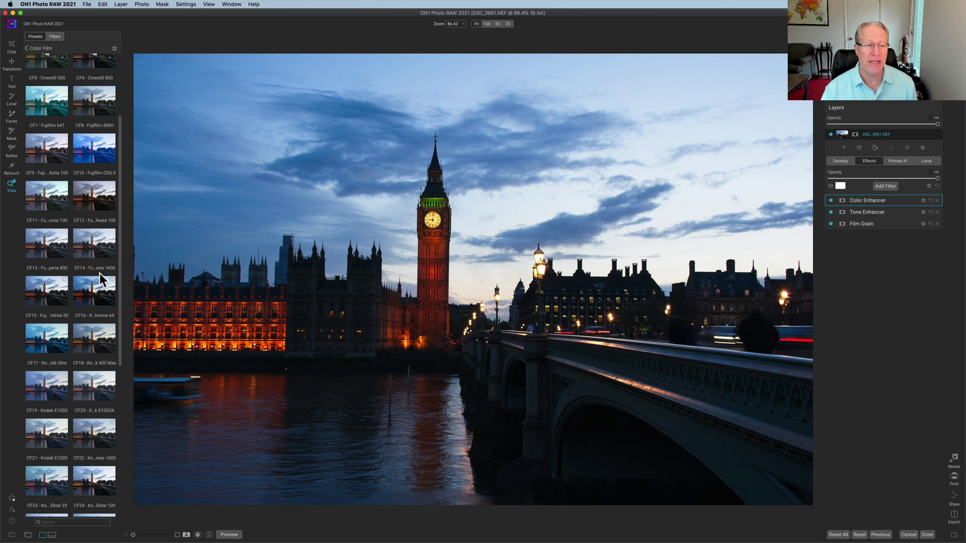
# Reset the photo and apply the CT8 preset from the Color Twist category
pyautogui.click(28, 49)
pyautogui.click(47, 142)
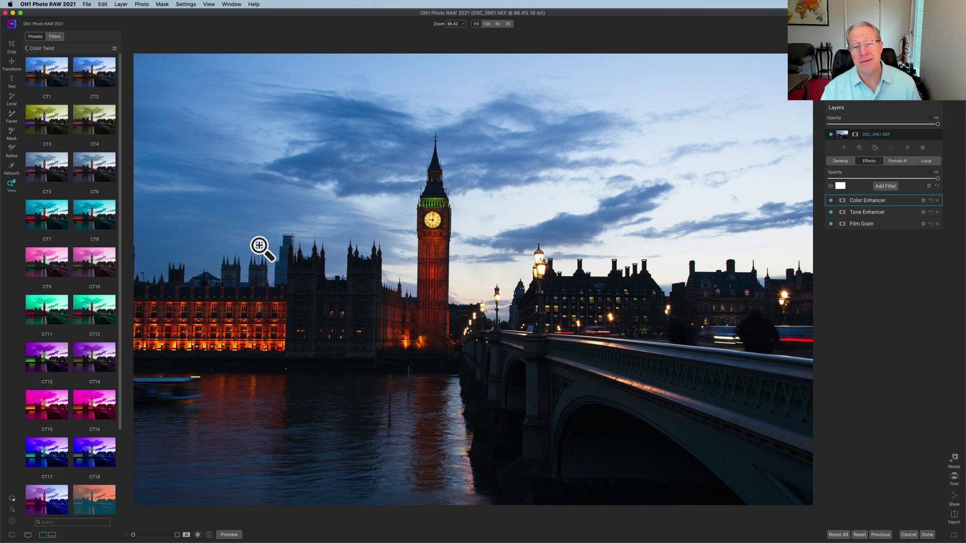
pyautogui.click(860, 535)
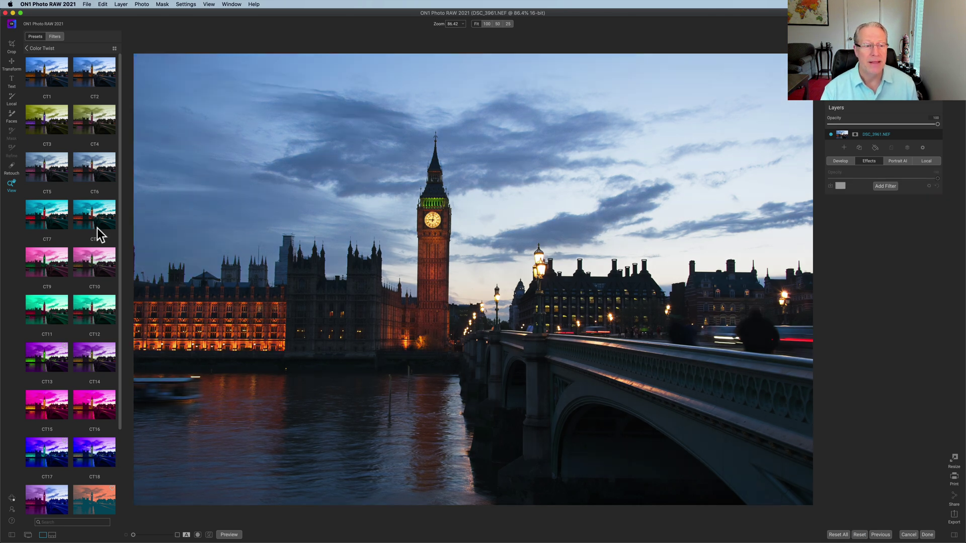
pyautogui.scroll(-2, 65, 242)
pyautogui.scroll(-1, 66, 242)
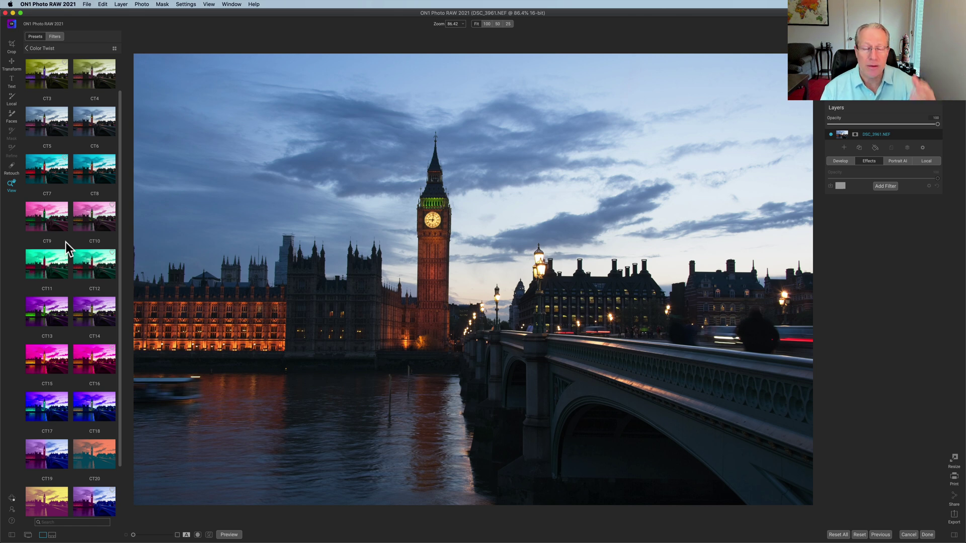
pyautogui.click(98, 172)
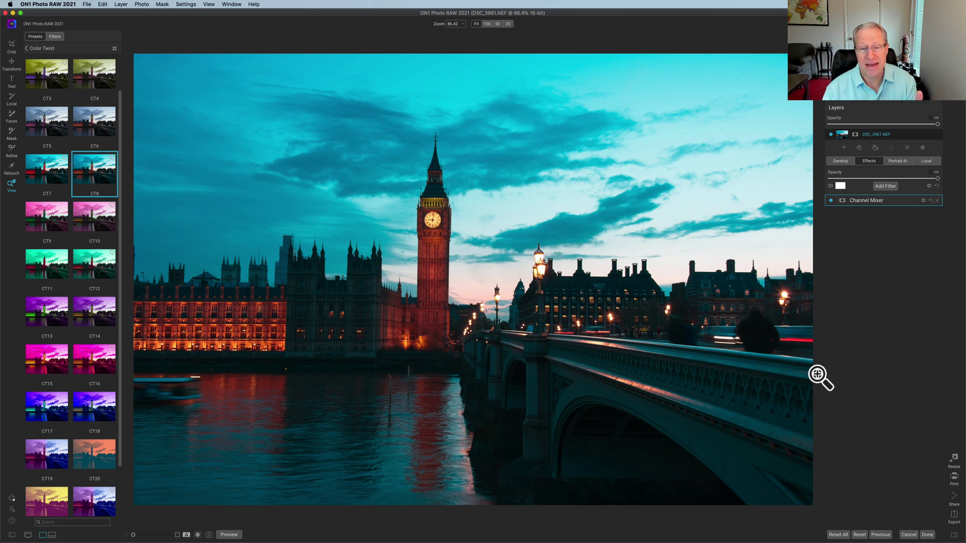
# Raise the Red value of the red channel to 171 in the Channel Mixer filter
pyautogui.click(865, 204)
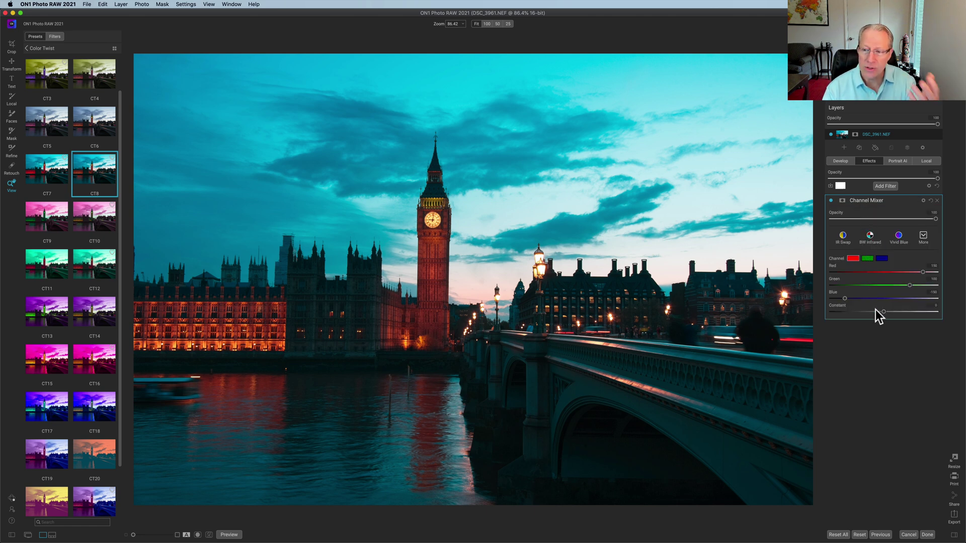
pyautogui.moveTo(922, 270); pyautogui.dragTo(929, 272)
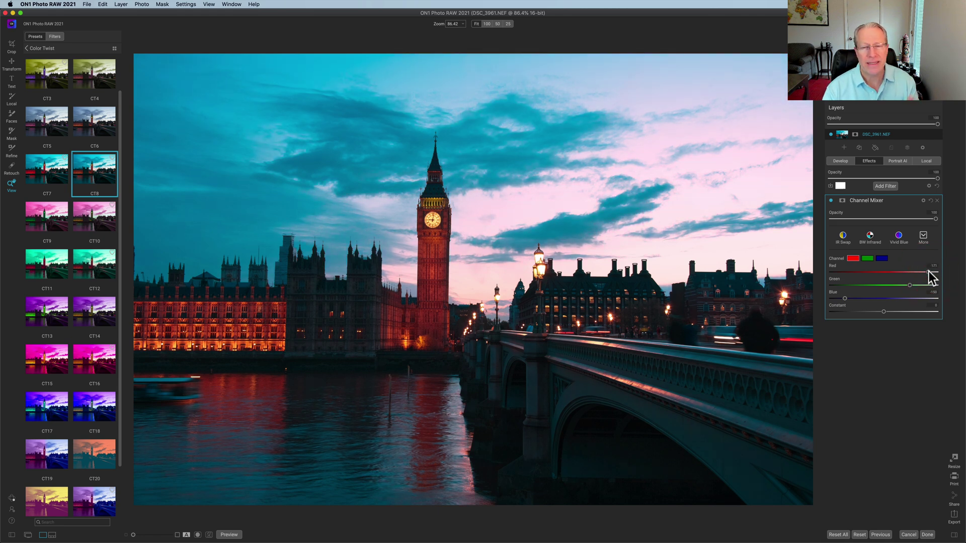
# Start saving the current look as a preset and create a category named Personal for it
pyautogui.click(830, 187)
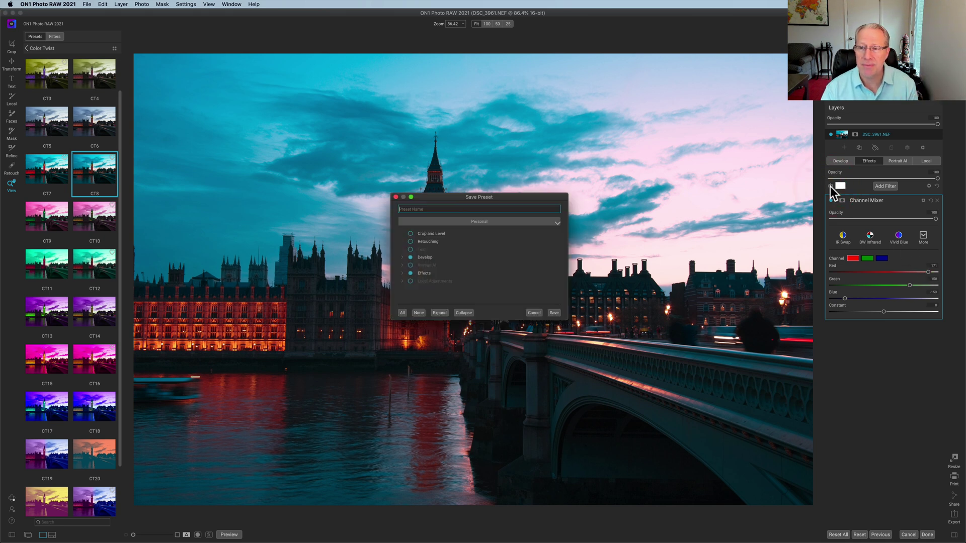
pyautogui.click(470, 222)
pyautogui.click(441, 231)
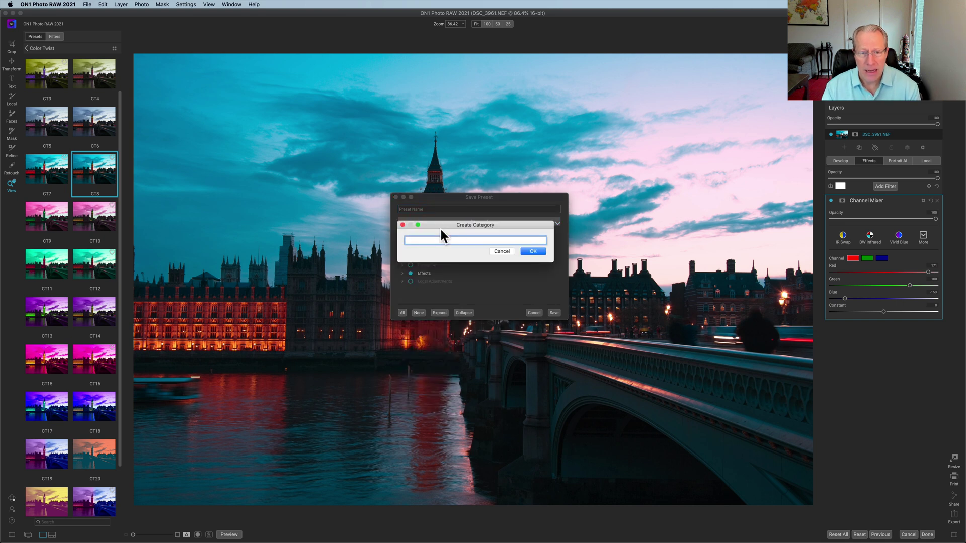
pyautogui.write('Personal')
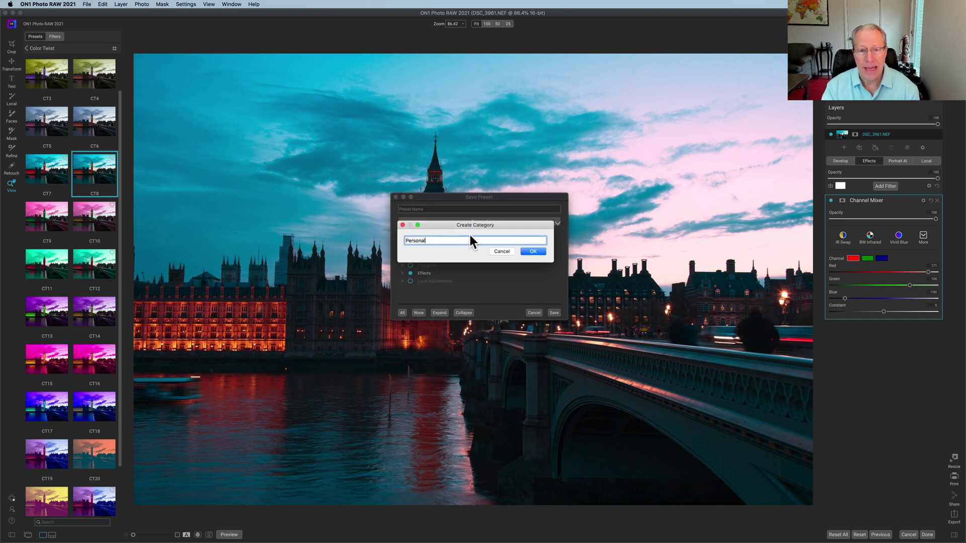
pyautogui.click(529, 251)
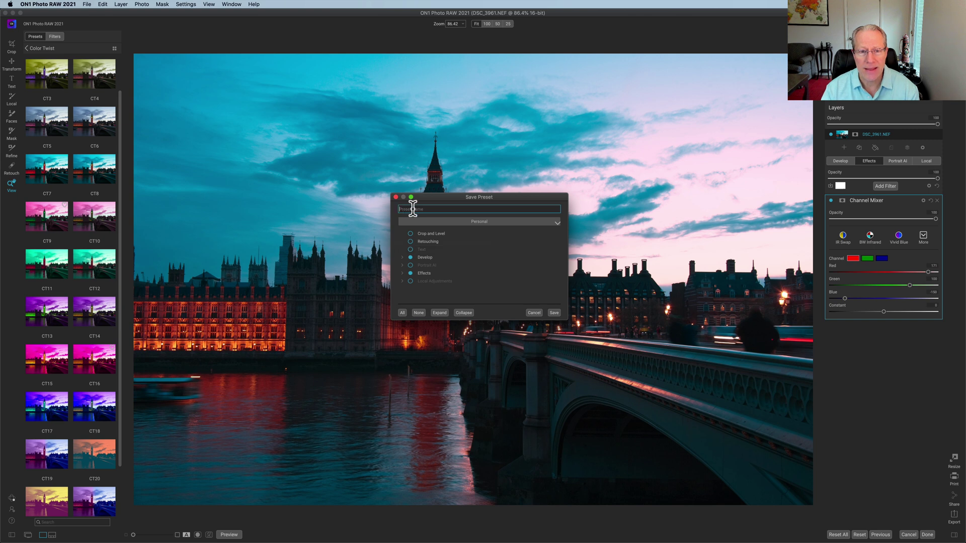
# Name the new preset "London Orange and TEal" and save it in the Personal category
pyautogui.write('London Or')
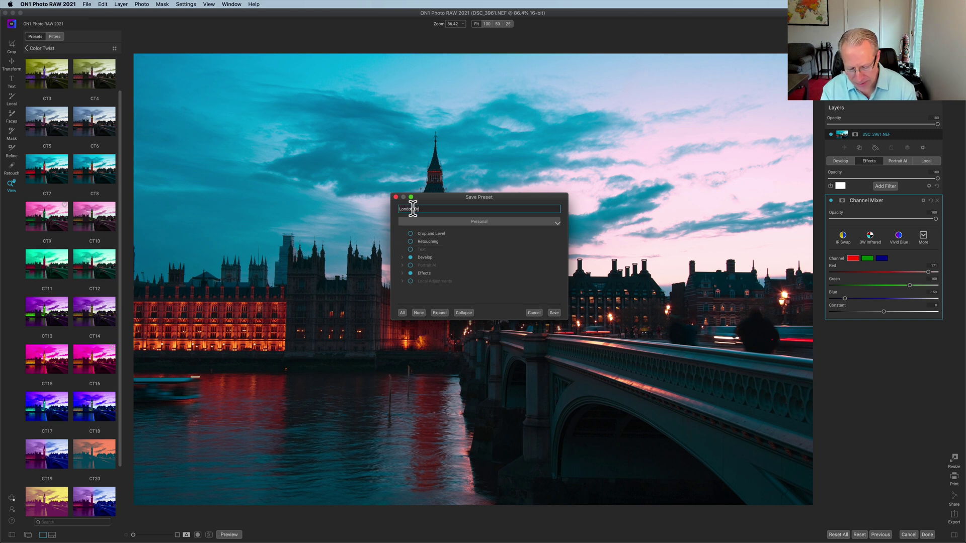
pyautogui.write('ange and TE')
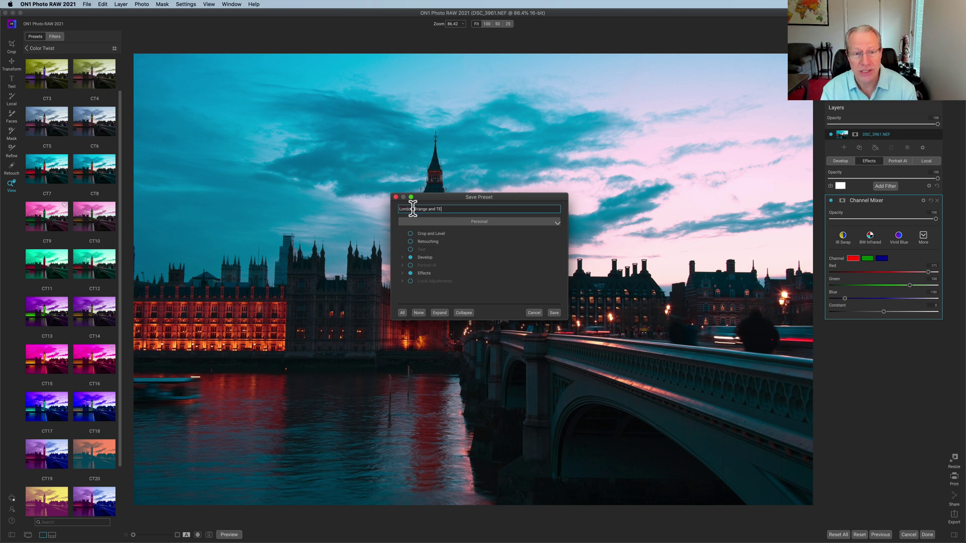
pyautogui.write('al')
pyautogui.click(553, 312)
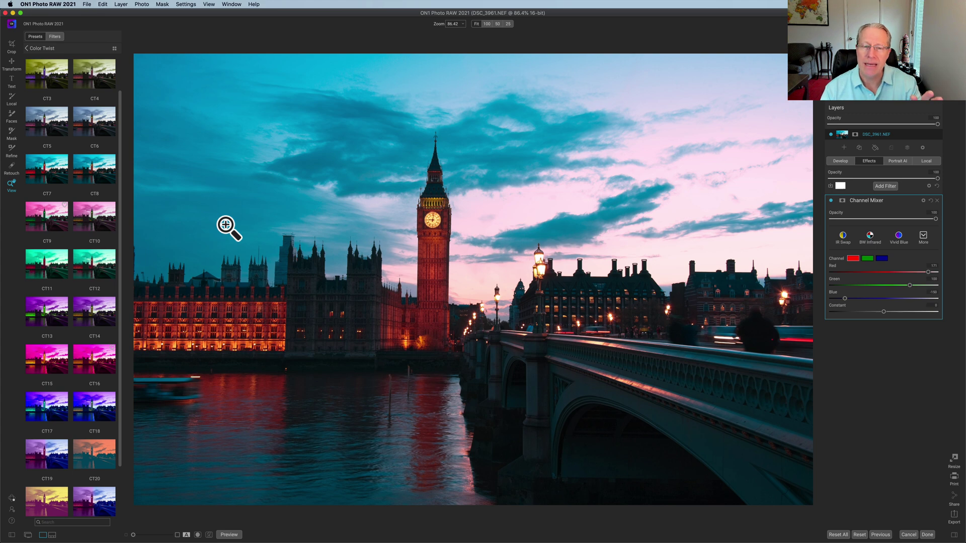
# Open the Personal preset category and apply the saved London Orange and Teal preset to the photo
pyautogui.click(27, 48)
pyautogui.scroll(-3, 62, 289)
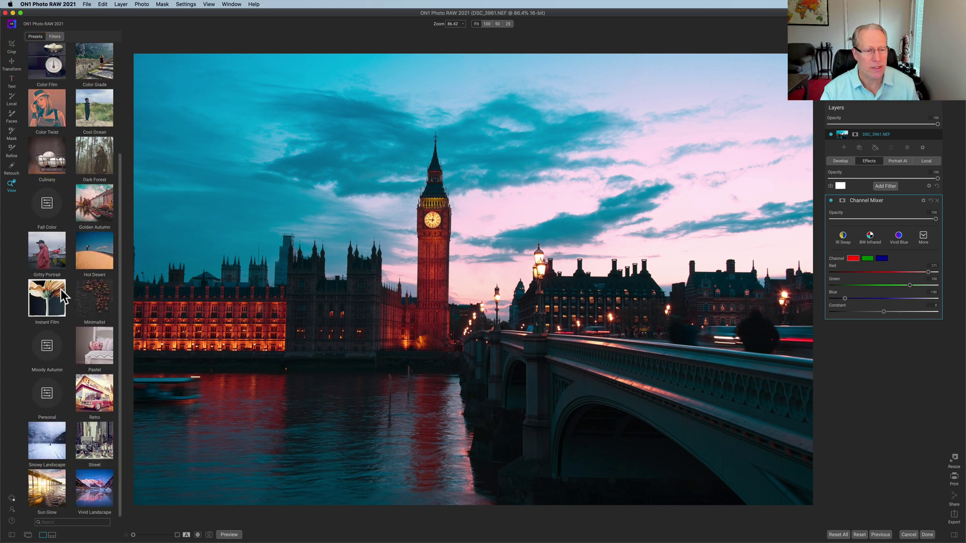
pyautogui.click(47, 394)
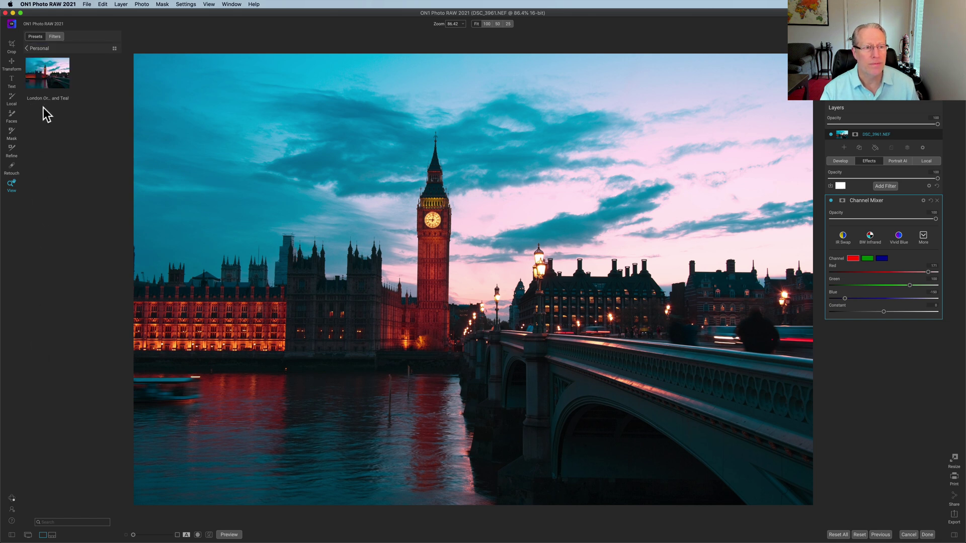
pyautogui.click(50, 80)
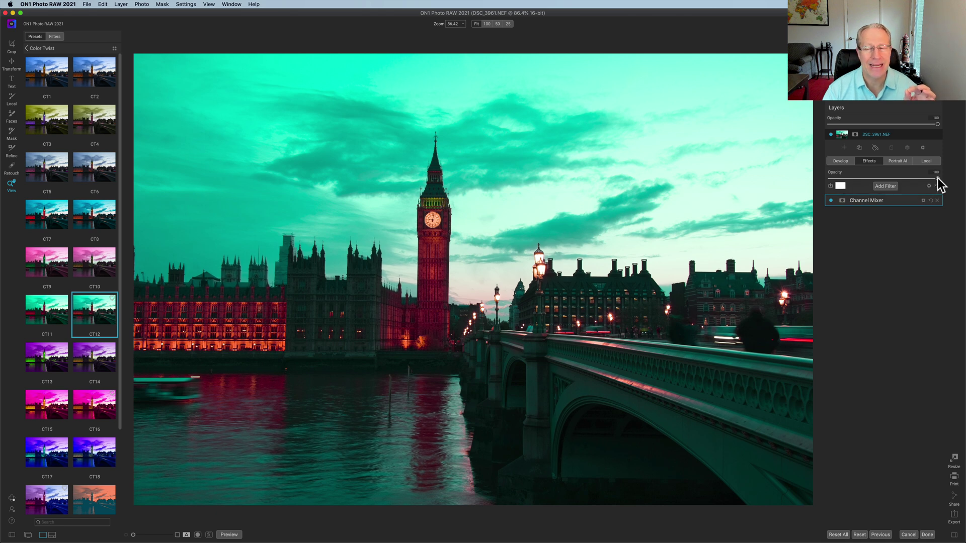
# Lower the overall Effects opacity of the CT12 look and bring it back to full strength
pyautogui.moveTo(936, 179); pyautogui.dragTo(912, 179)
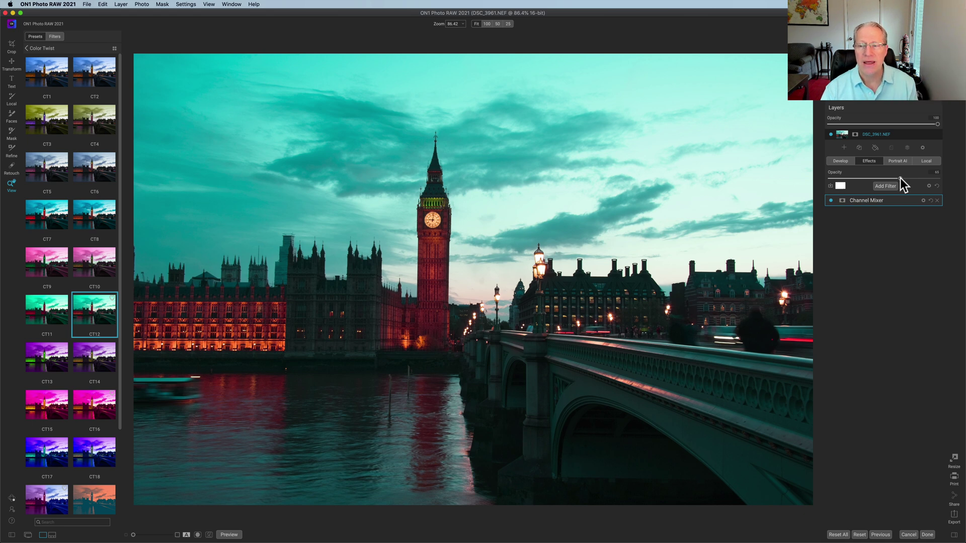
pyautogui.moveTo(901, 178); pyautogui.dragTo(953, 184)
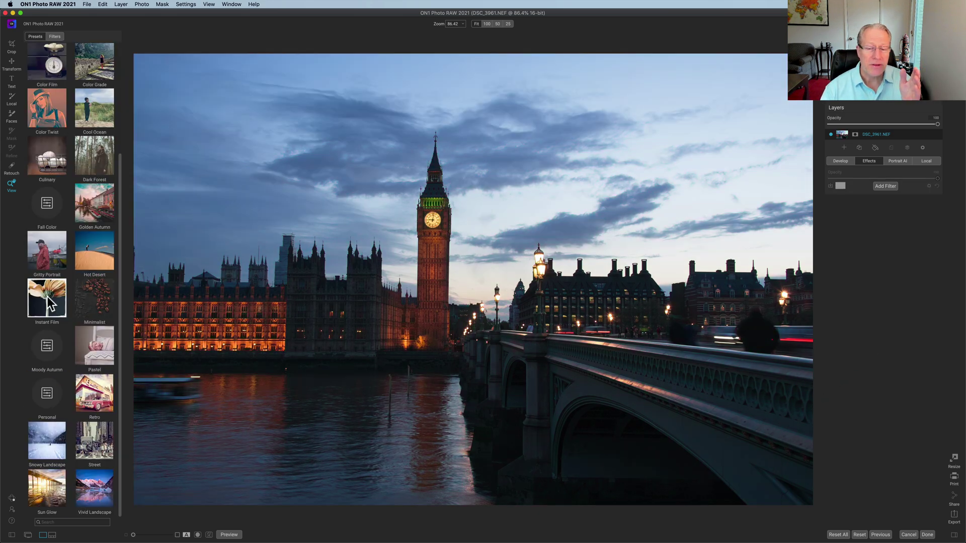
# Apply the IN5 preset from the Instant Film category and narrow its white border by reducing the Borders filter's scale
pyautogui.click(48, 299)
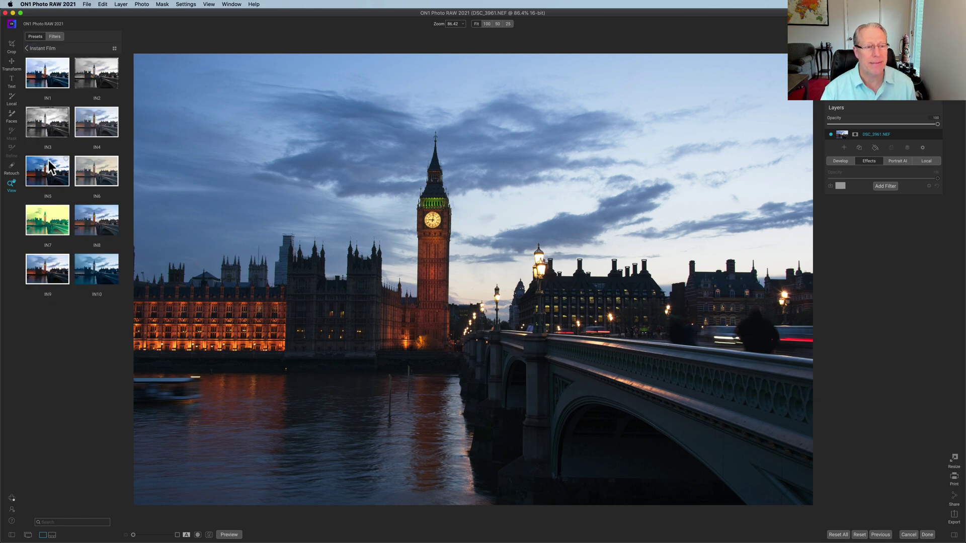
pyautogui.click(49, 166)
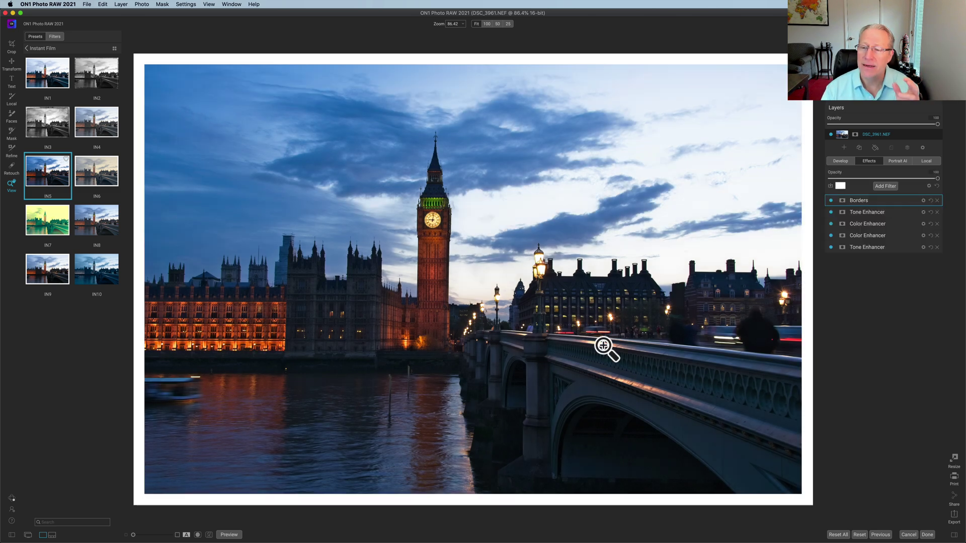
pyautogui.click(871, 203)
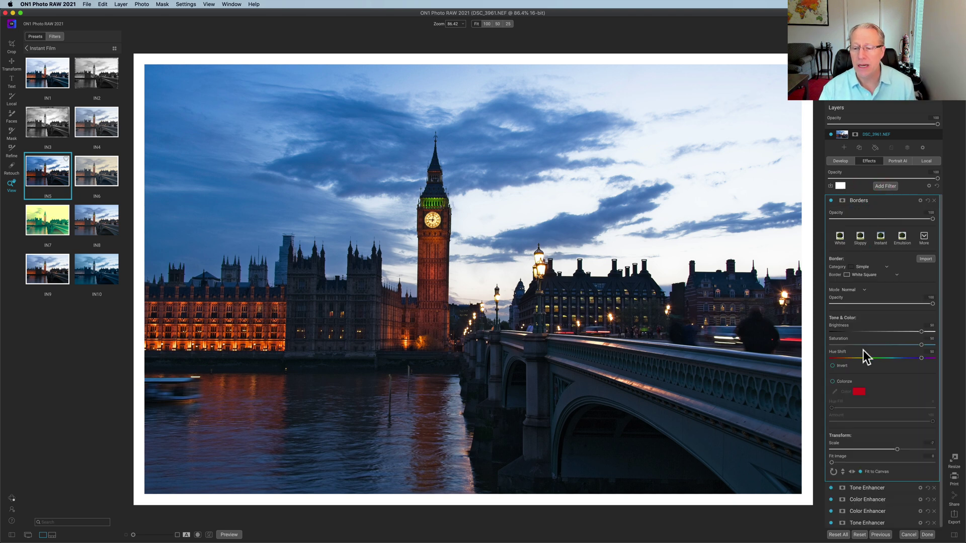
pyautogui.moveTo(898, 449); pyautogui.dragTo(889, 449)
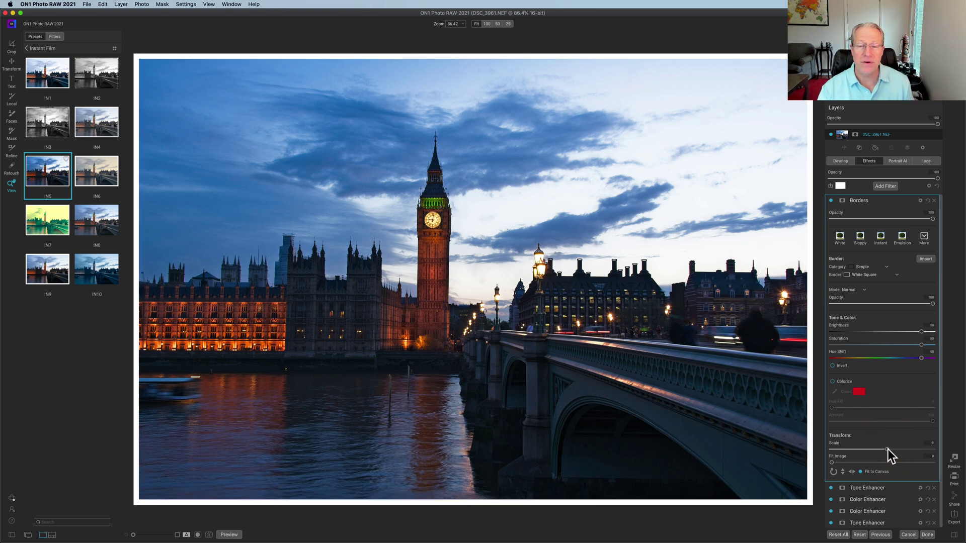
pyautogui.moveTo(888, 449)
pyautogui.mouseDown()
pyautogui.moveTo(923, 446)
pyautogui.moveTo(887, 451)
pyautogui.mouseUp()
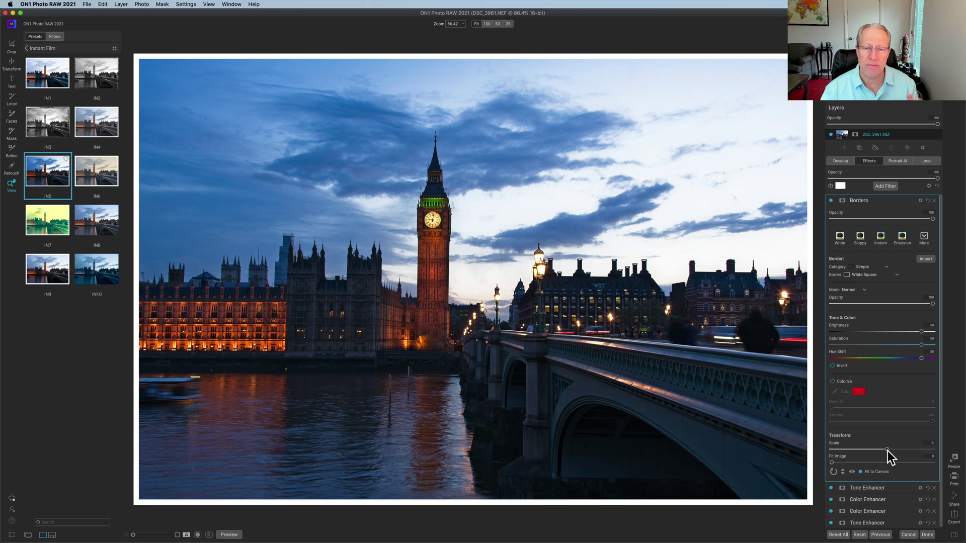
# Switch to the IN6 Instant Film preset and make its white border thinner by reducing the Borders filter's scale
pyautogui.click(93, 174)
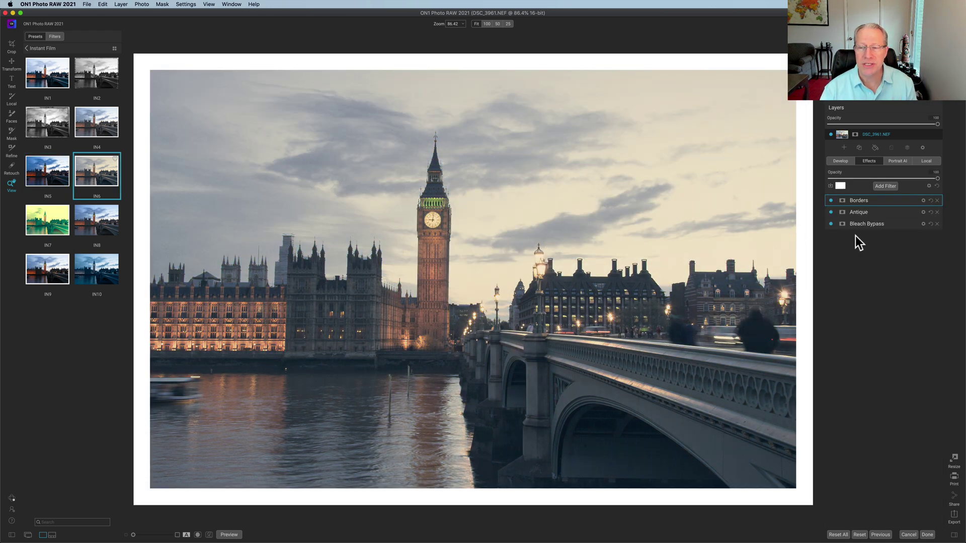
pyautogui.click(874, 201)
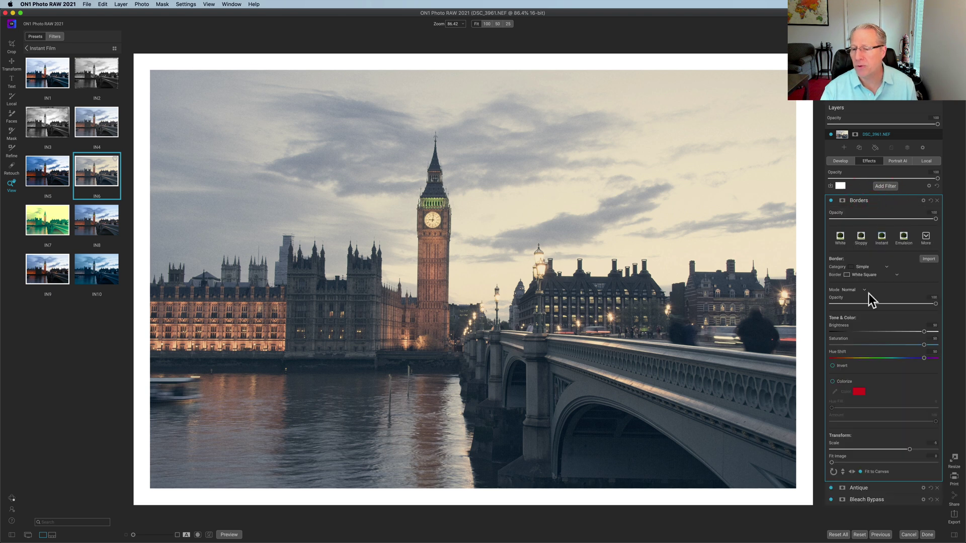
pyautogui.moveTo(905, 450); pyautogui.dragTo(896, 450)
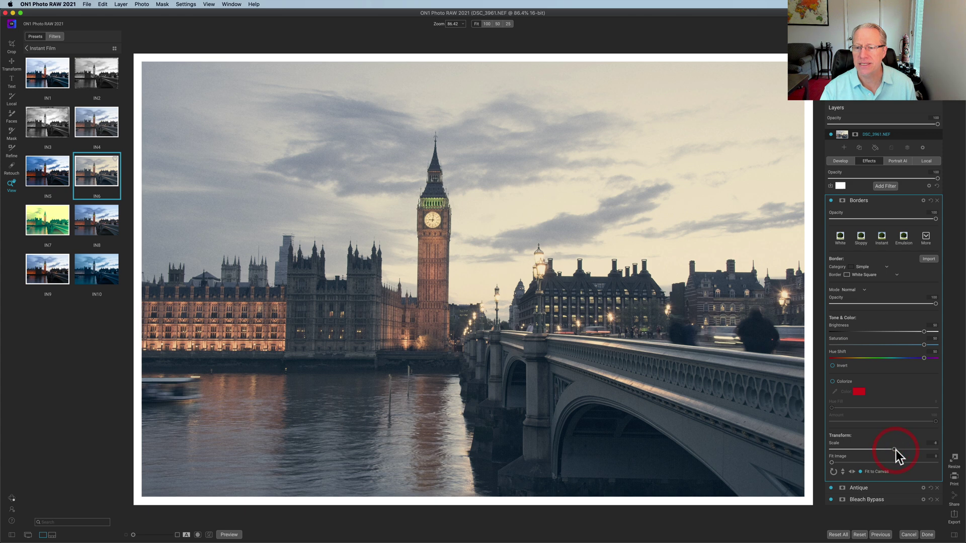
pyautogui.click(884, 198)
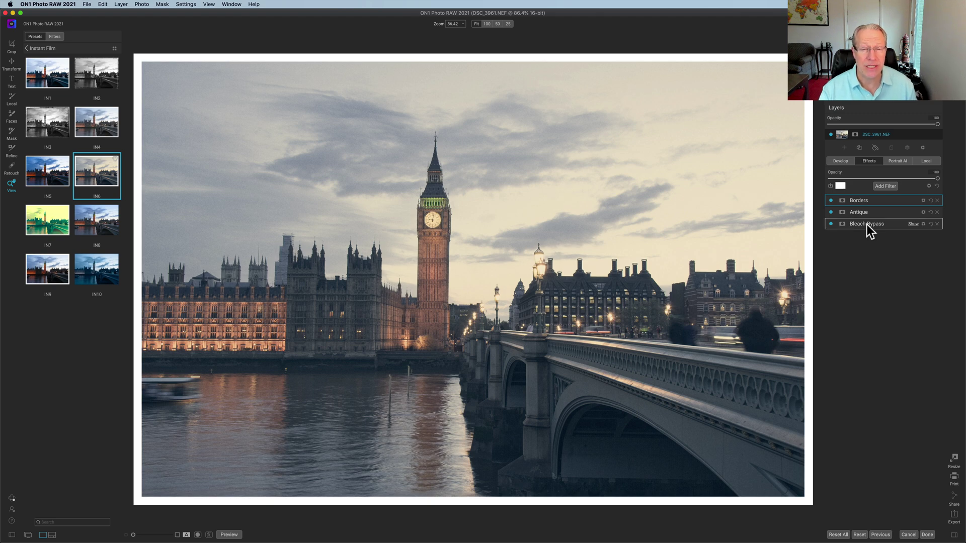
# Compare the photo with the Antique and Bleach Bypass filters off and on, and remove the Bleach Bypass filter
pyautogui.click(832, 212)
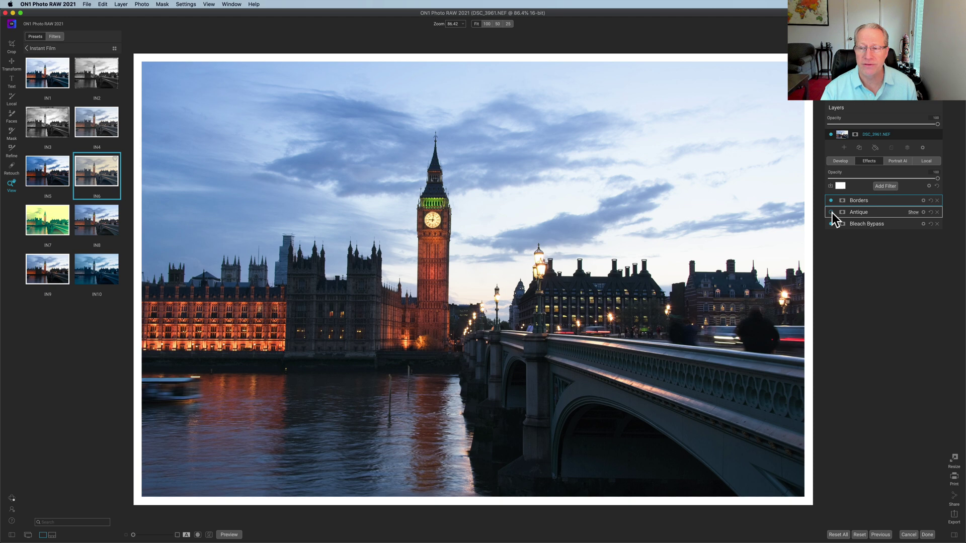
pyautogui.click(832, 212)
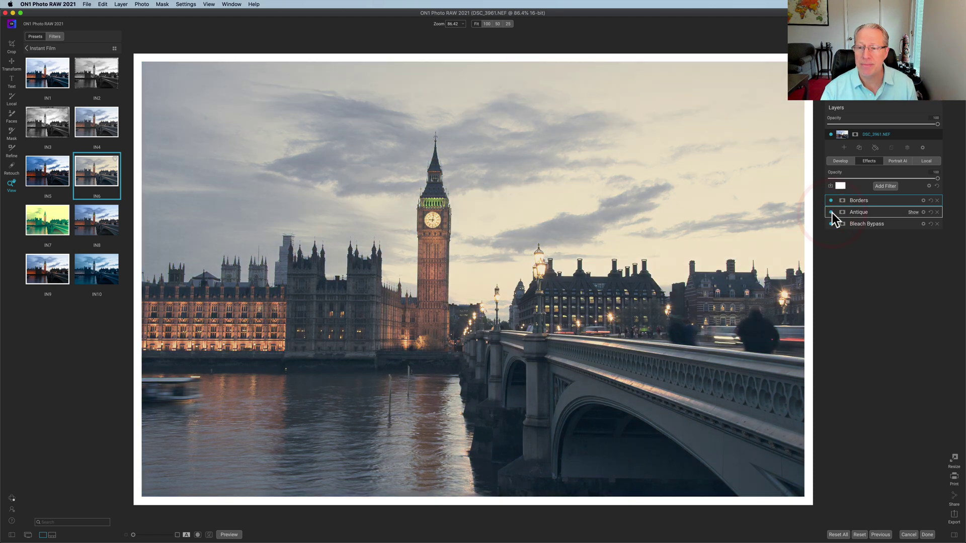
pyautogui.click(831, 223)
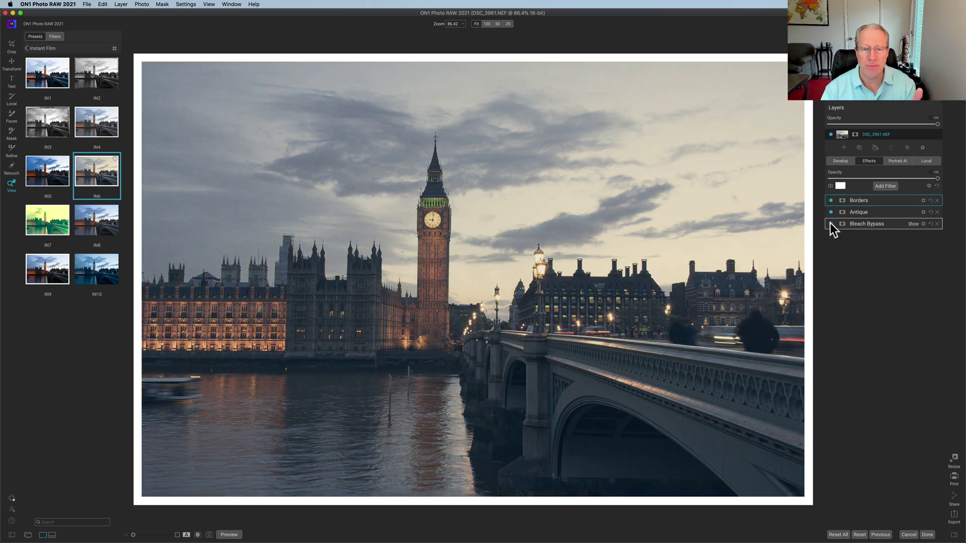
pyautogui.click(831, 223)
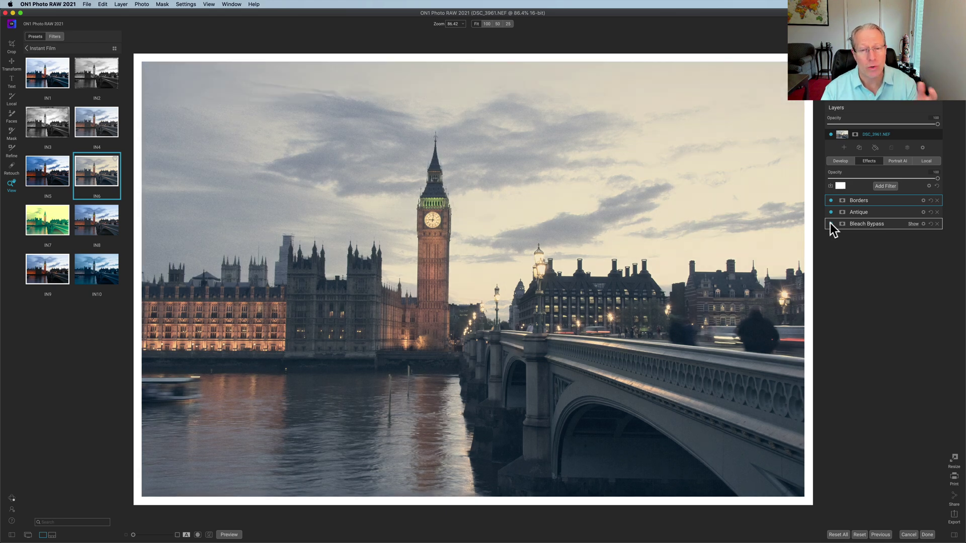
pyautogui.click(937, 224)
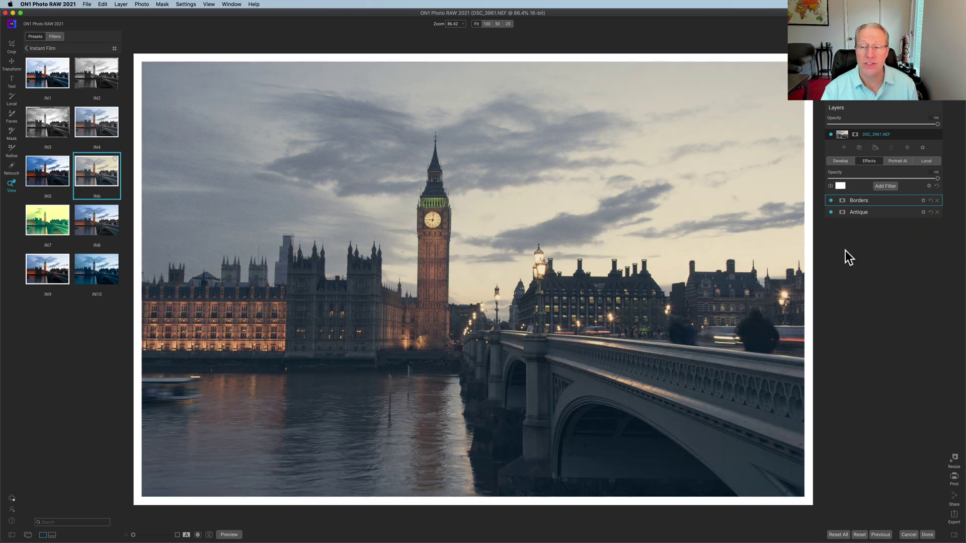
# In the Antique filter, lower the film grain amount and size, raise Fade to about 12, and increase Saturation
pyautogui.click(865, 214)
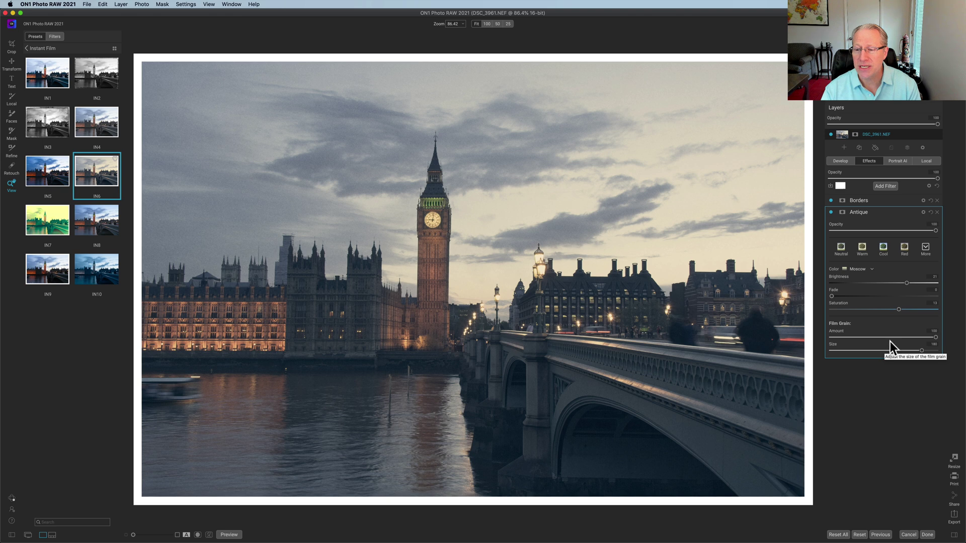
pyautogui.click(869, 338)
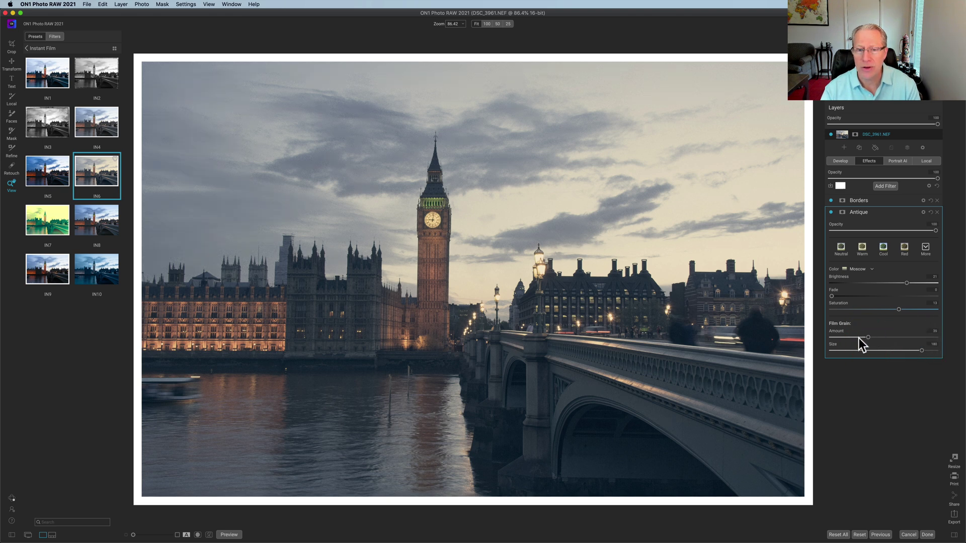
pyautogui.click(866, 351)
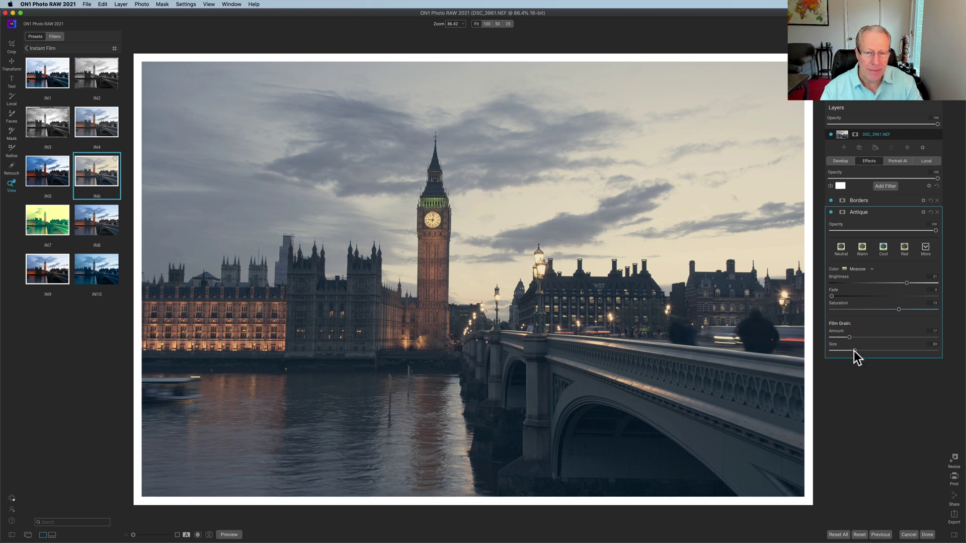
pyautogui.moveTo(832, 297); pyautogui.dragTo(847, 295)
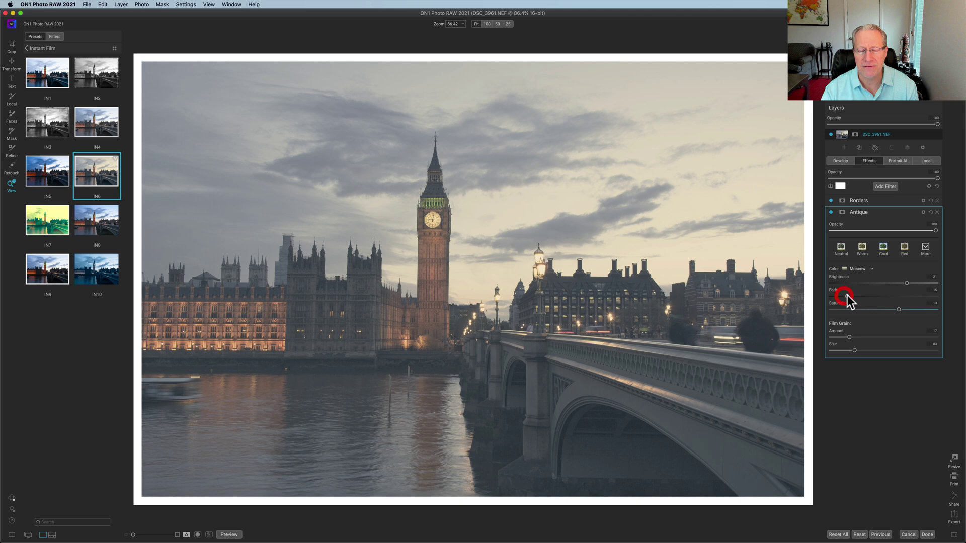
pyautogui.moveTo(915, 307); pyautogui.dragTo(920, 306)
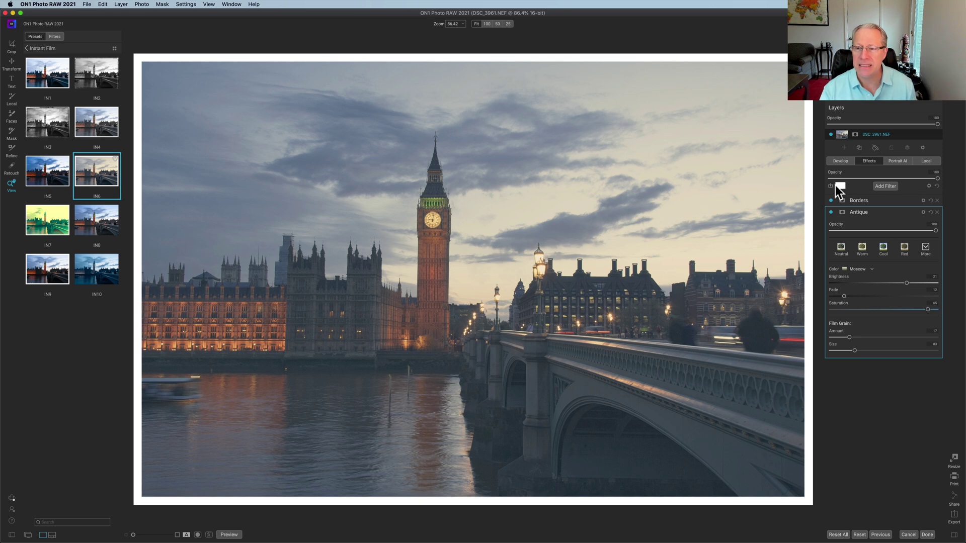
# Open the Save Preset dialog for the adjusted Instant Film look and cancel it without saving
pyautogui.press('super+shift+s')
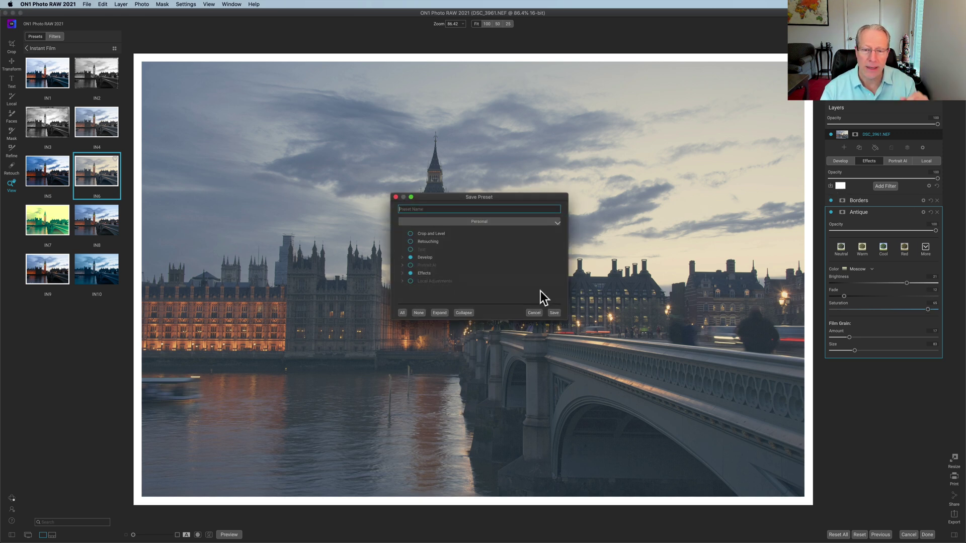
pyautogui.click(537, 313)
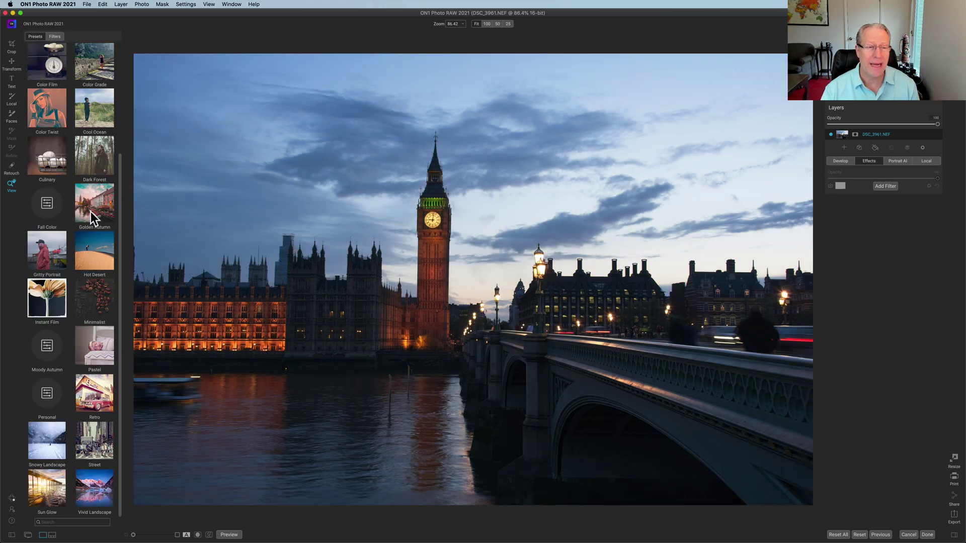
# Look through the Golden Autumn presets and return to the list of preset categories
pyautogui.click(91, 212)
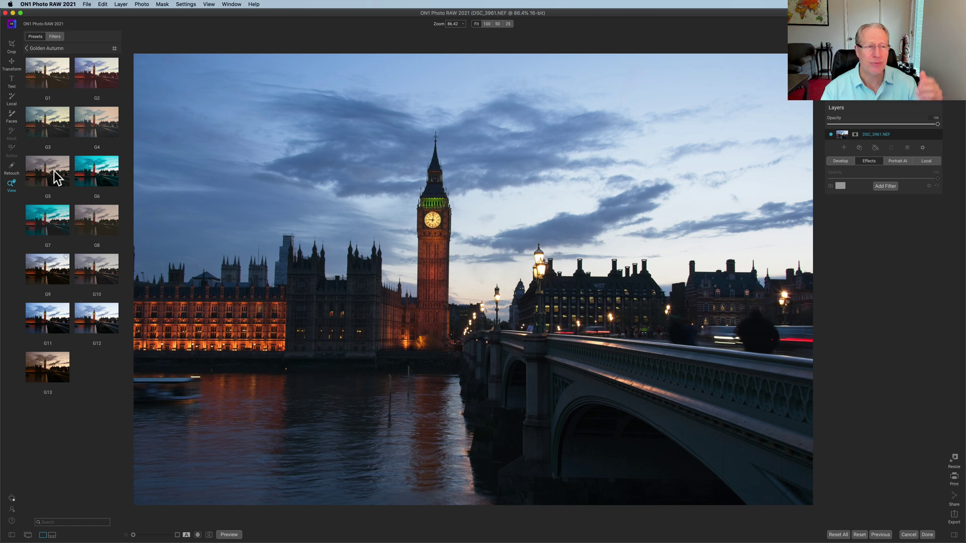
pyautogui.click(29, 48)
pyautogui.scroll(-5, 81, 333)
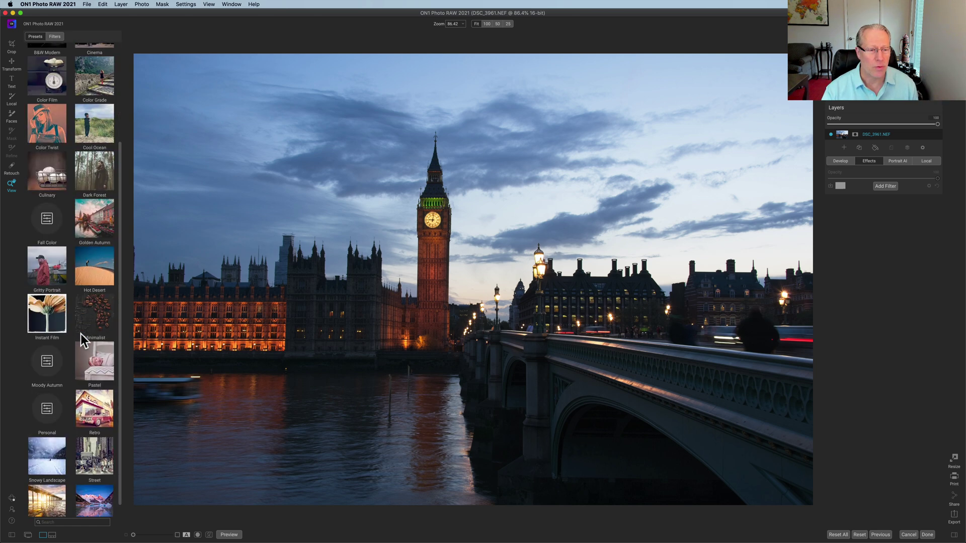
# Apply the R12 preset from the Retro category and look through the rest of the Retro presets
pyautogui.click(90, 384)
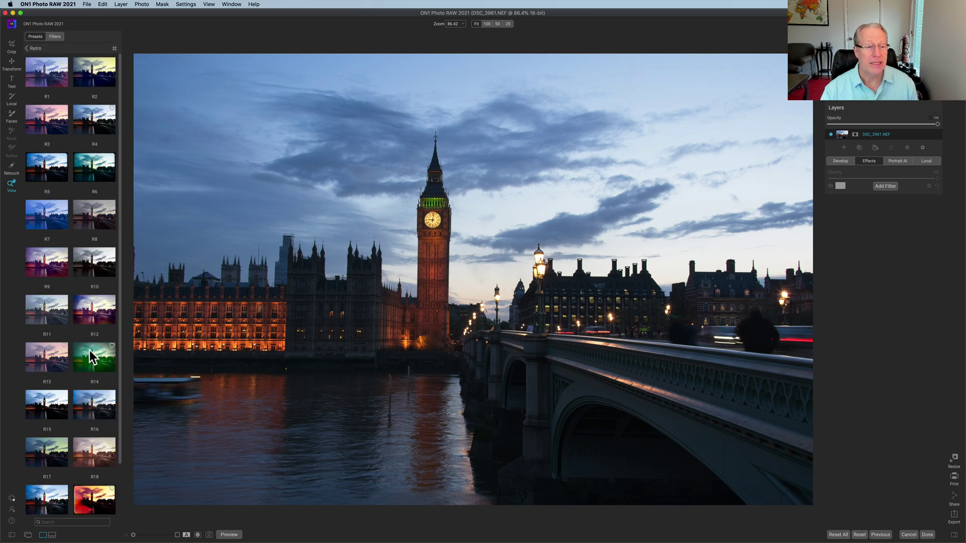
pyautogui.click(99, 318)
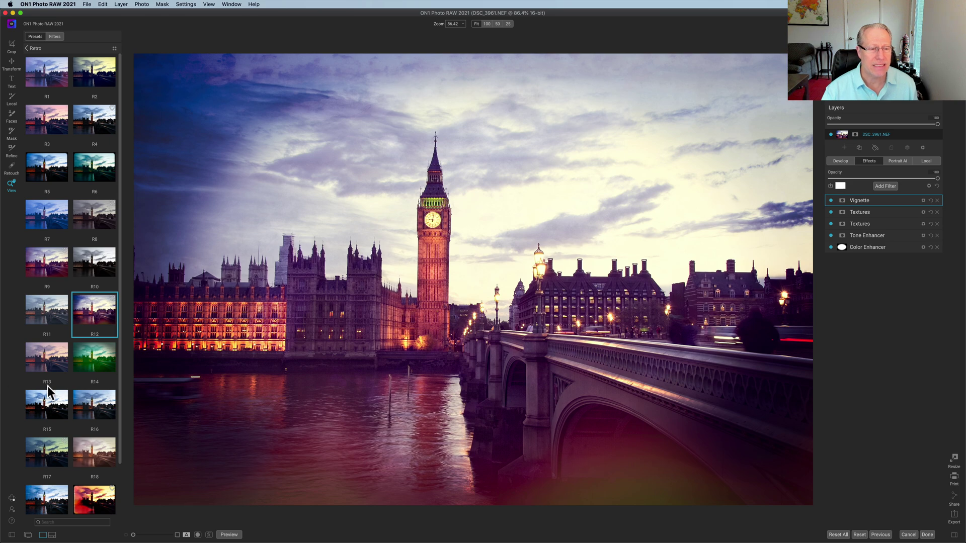
pyautogui.scroll(-2, 48, 392)
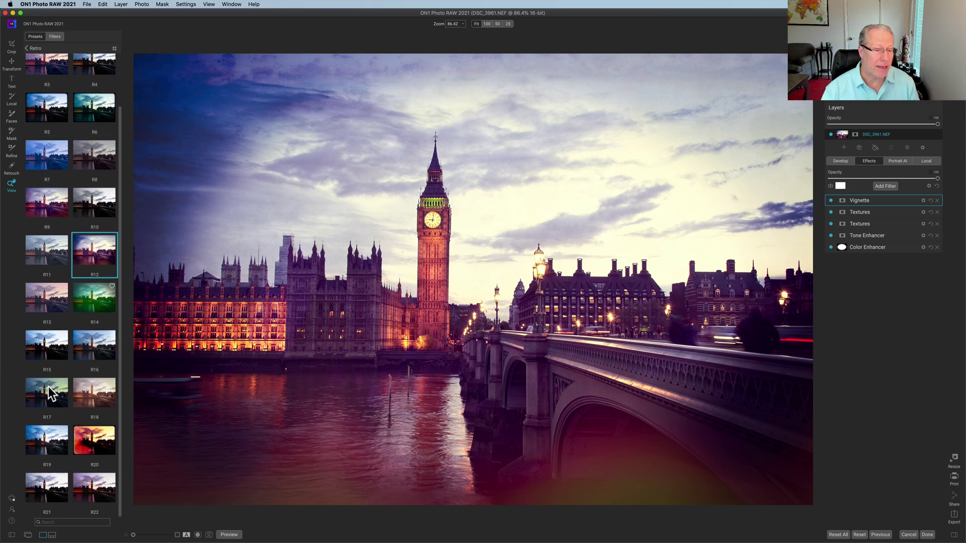
pyautogui.scroll(2, 63, 395)
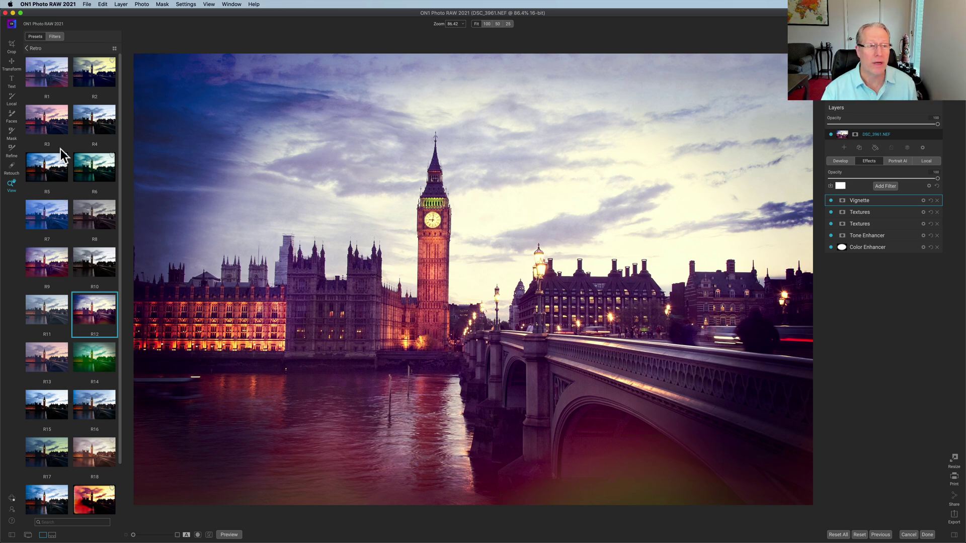
# Apply the R1 Retro preset to the photo and return to the list of preset categories
pyautogui.click(51, 74)
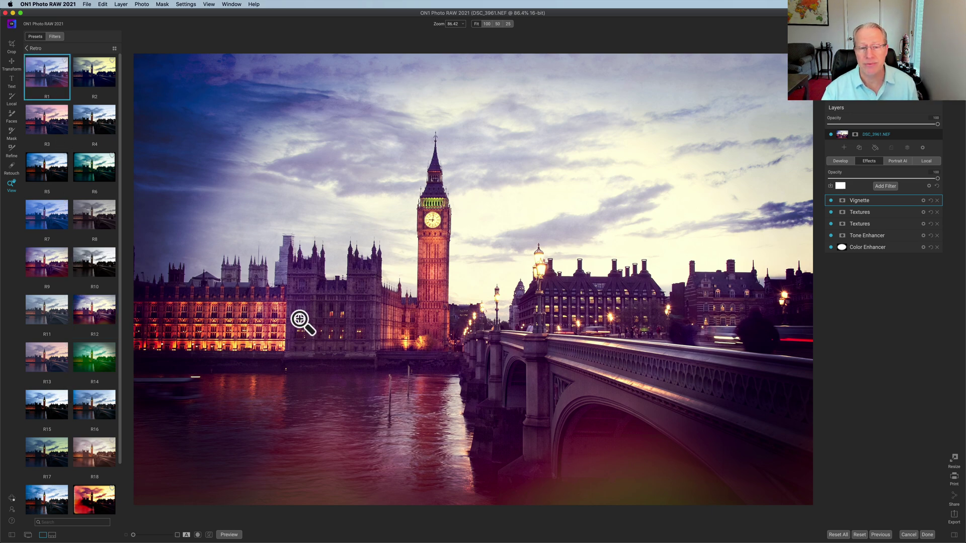
pyautogui.press('super+z')
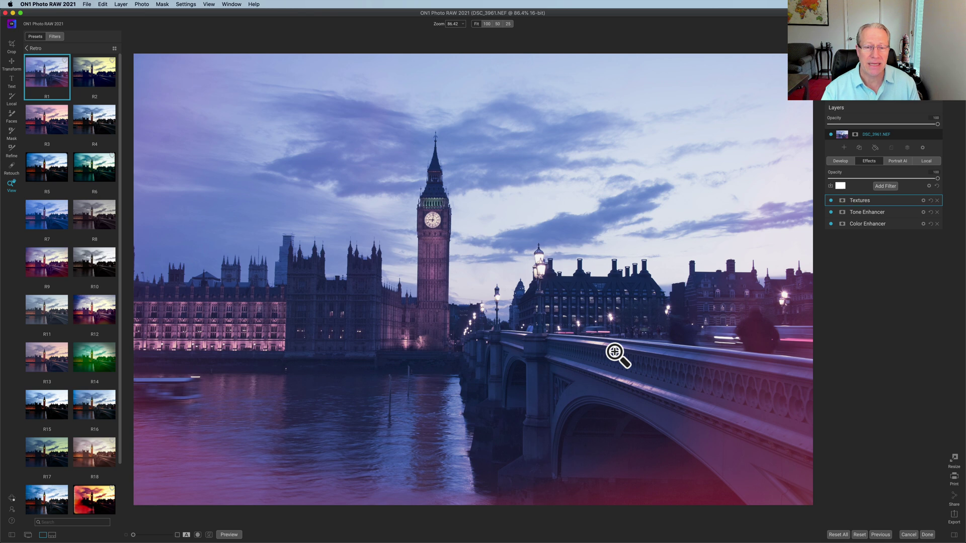
pyautogui.click(27, 48)
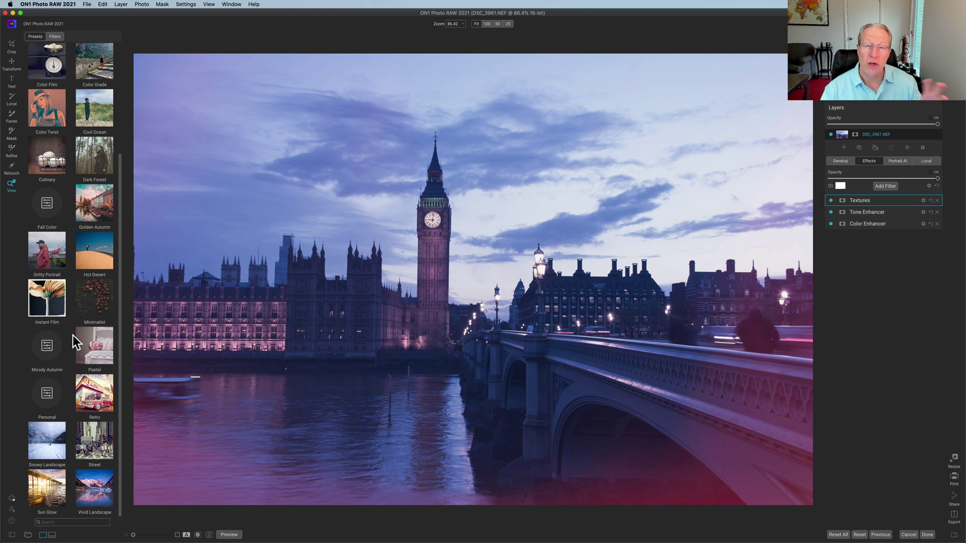
# Try the SG3, SG7 and SG5 presets from the Sun Glow category on the photo
pyautogui.click(55, 477)
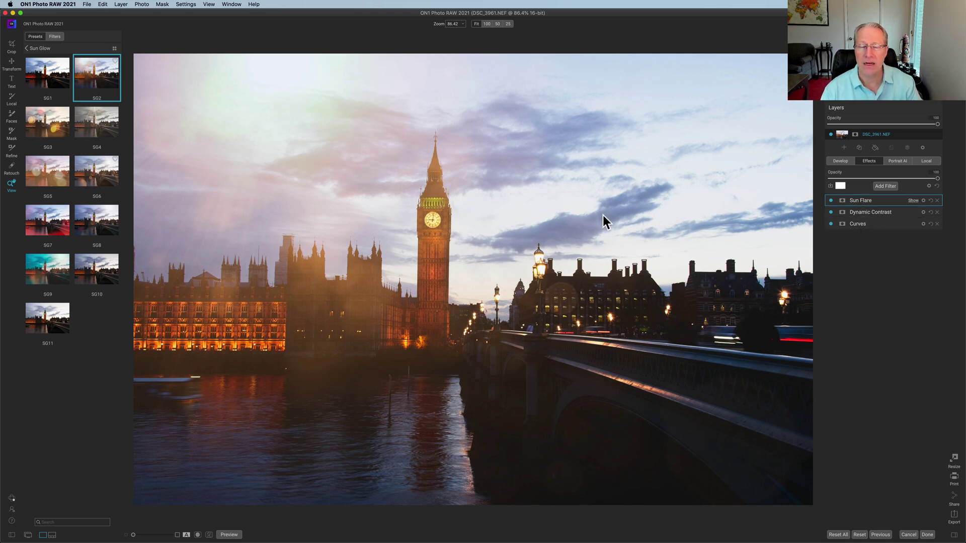
pyautogui.click(36, 129)
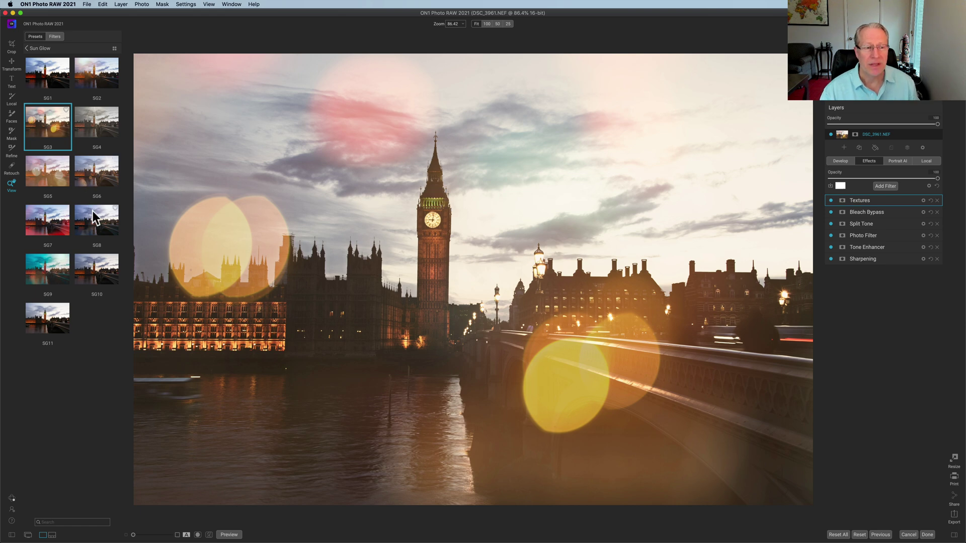
pyautogui.click(53, 216)
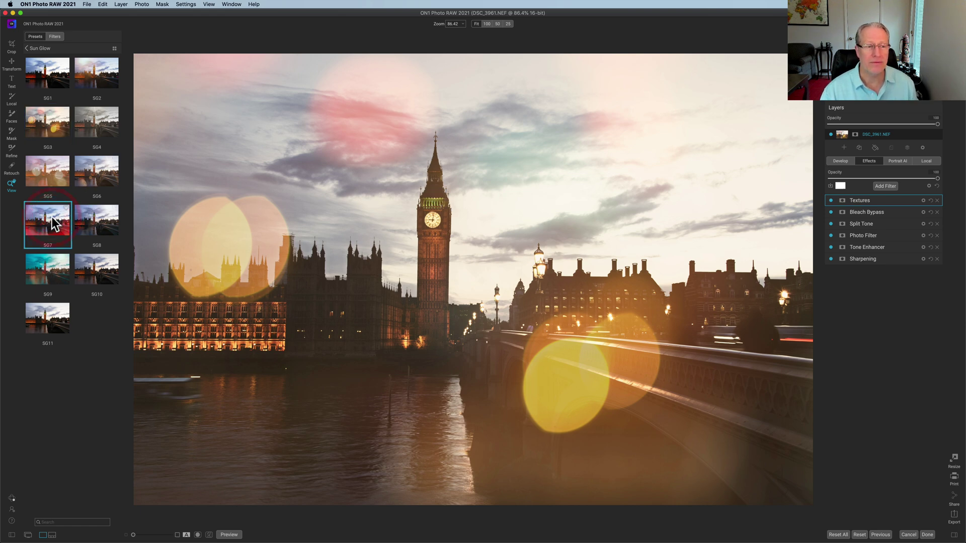
pyautogui.click(57, 178)
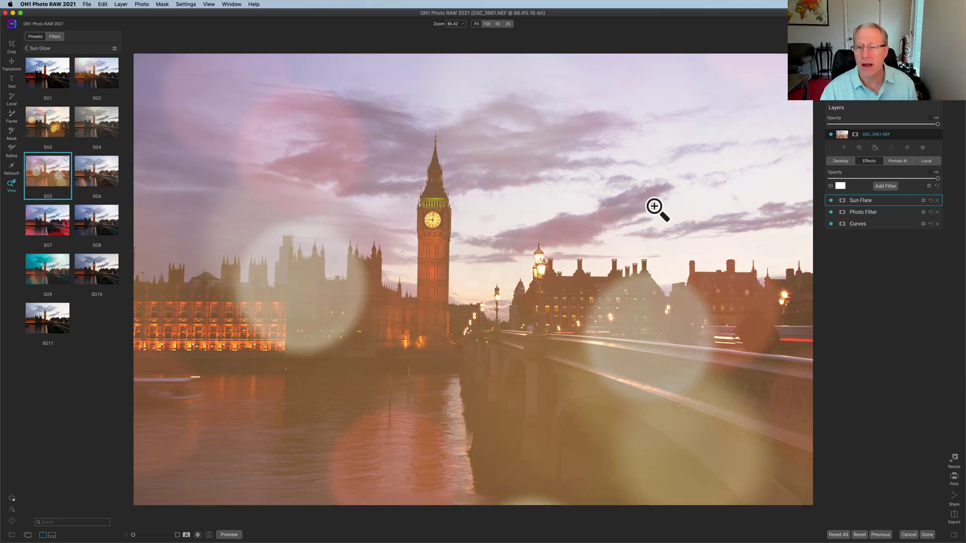
# Lower the opacity of the Sun Flare filter in the SG5 look and collapse its settings
pyautogui.click(868, 201)
pyautogui.moveTo(934, 219); pyautogui.dragTo(880, 220)
pyautogui.click(887, 204)
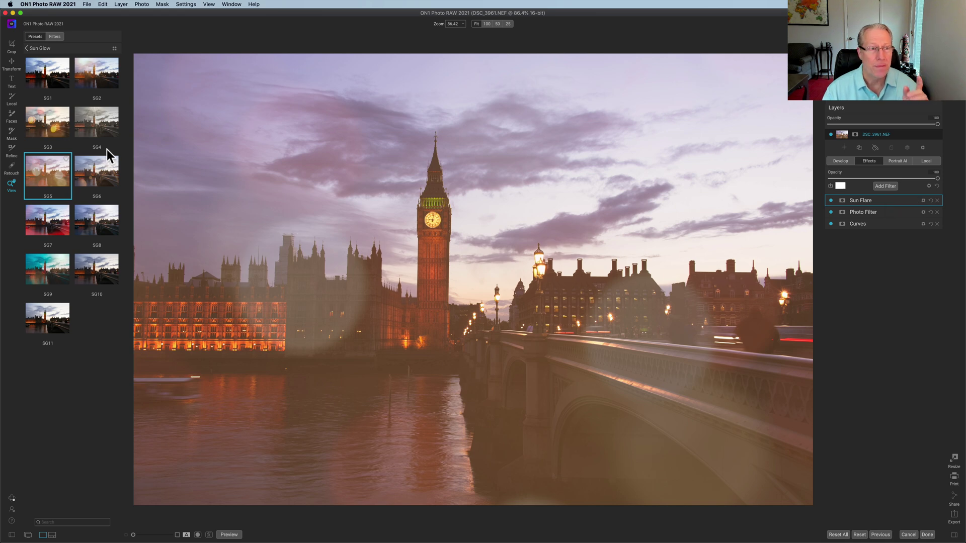
# Reset the photo's effects and apply the CT8 preset from the Color Twist category
pyautogui.click(860, 535)
pyautogui.click(28, 49)
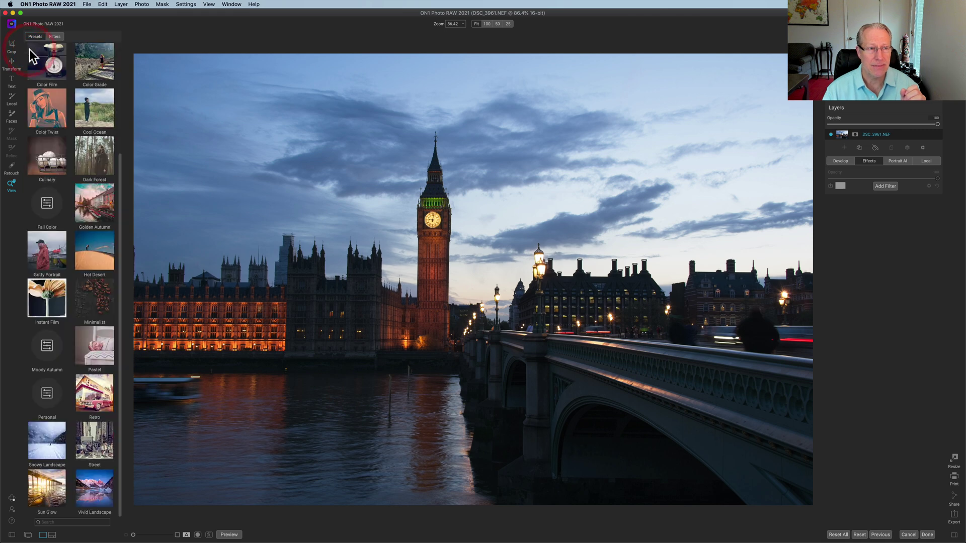
pyautogui.scroll(3, 107, 273)
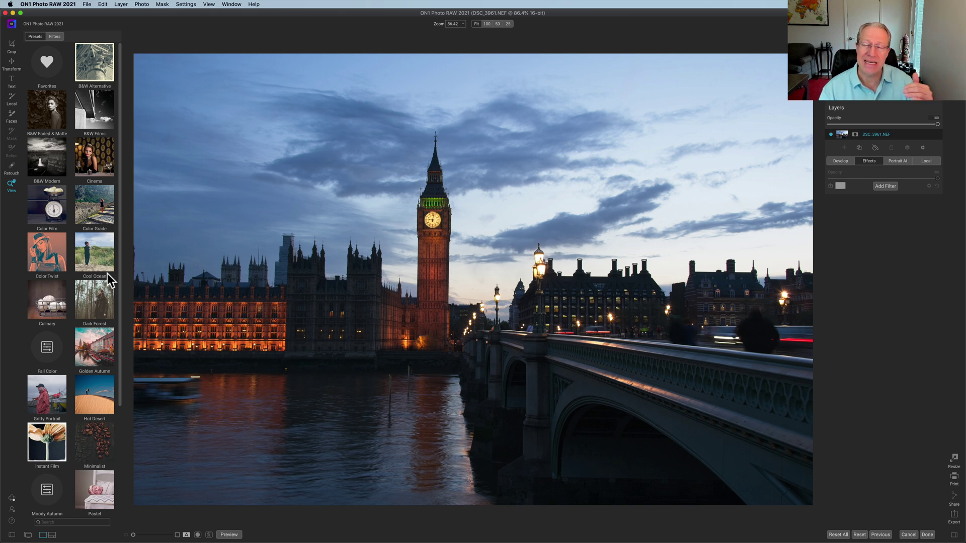
pyautogui.click(61, 267)
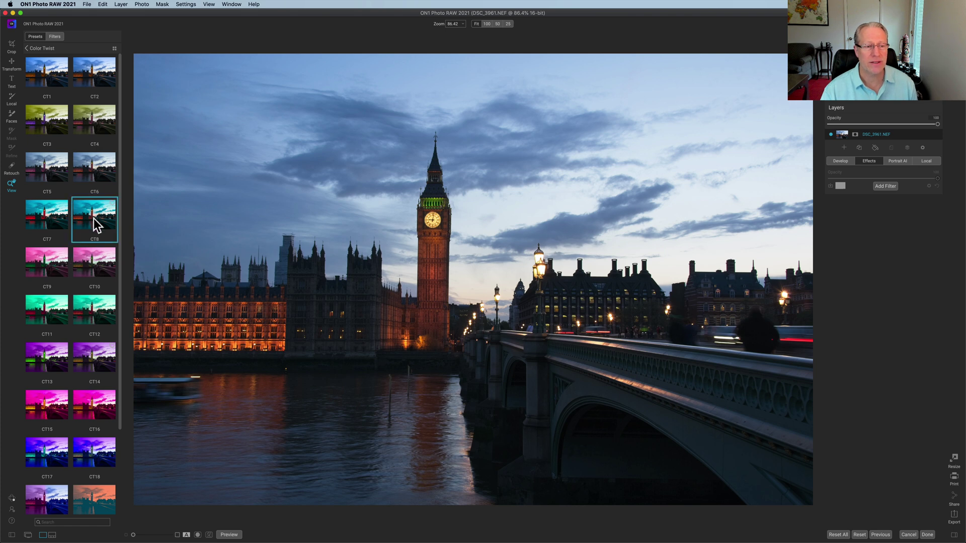
pyautogui.click(94, 218)
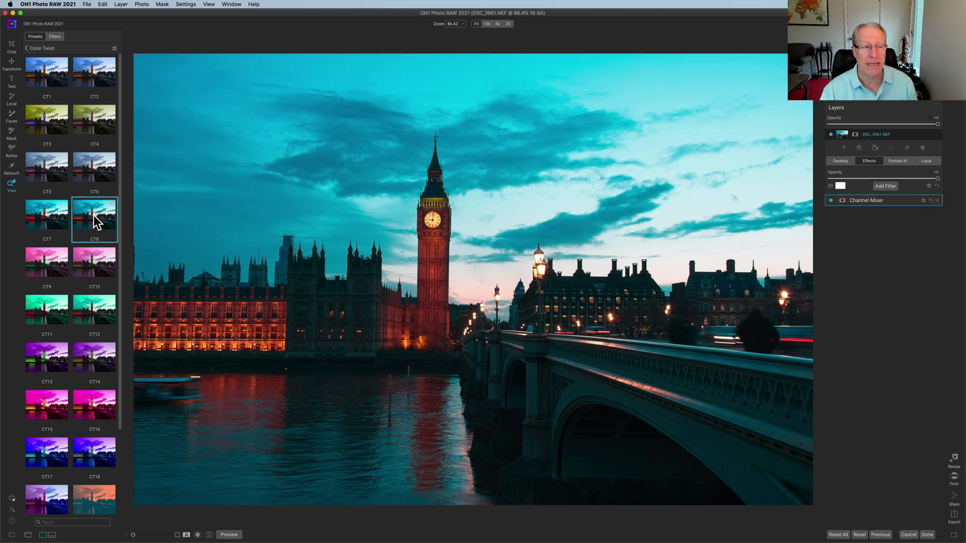
# Open the Snowy Landscape preset category, try the SL1 preset on the photo and undo it
pyautogui.click(26, 50)
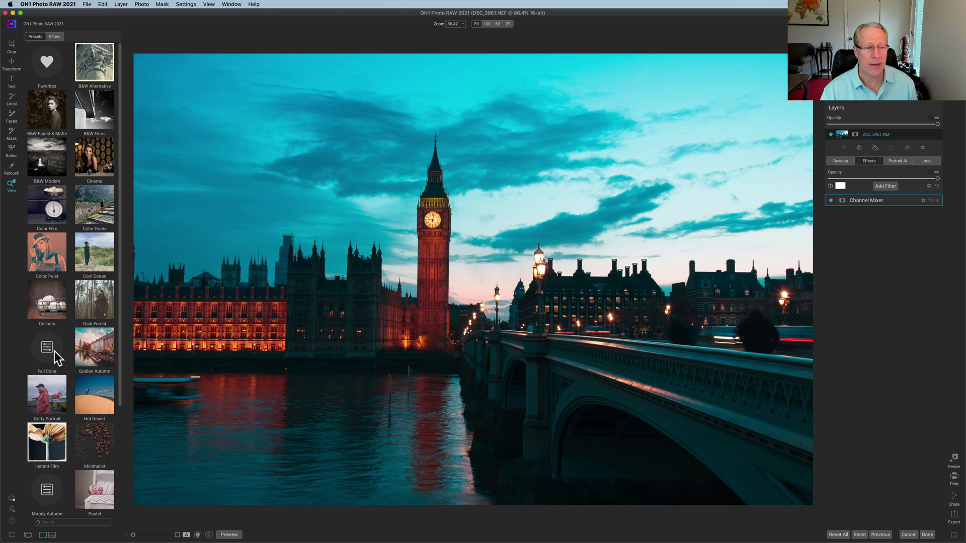
pyautogui.scroll(-5, 55, 351)
pyautogui.click(46, 436)
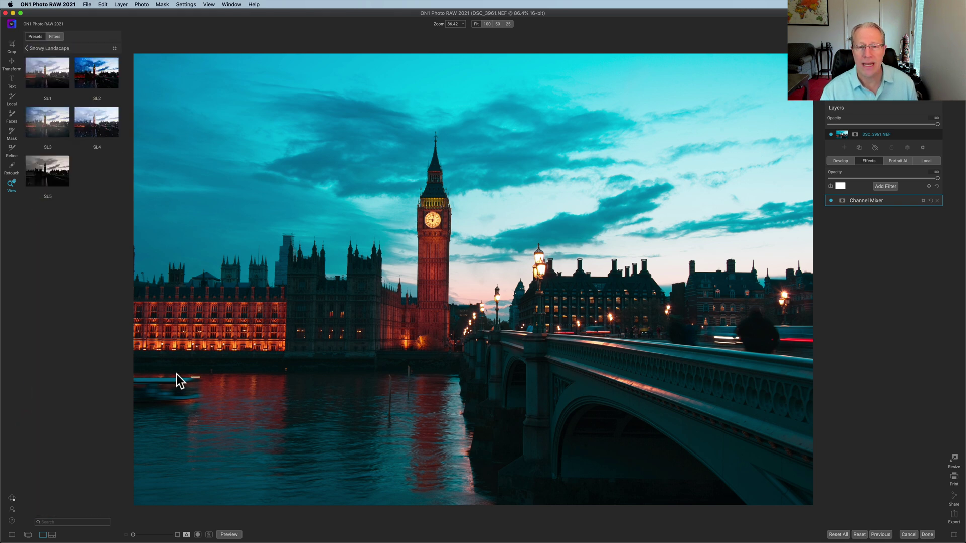
pyautogui.click(40, 76)
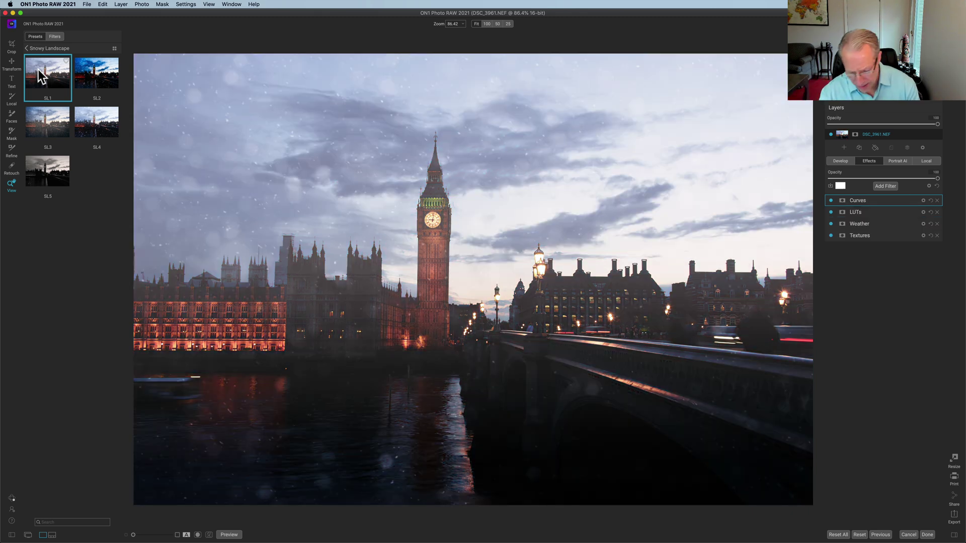
pyautogui.press('super+z')
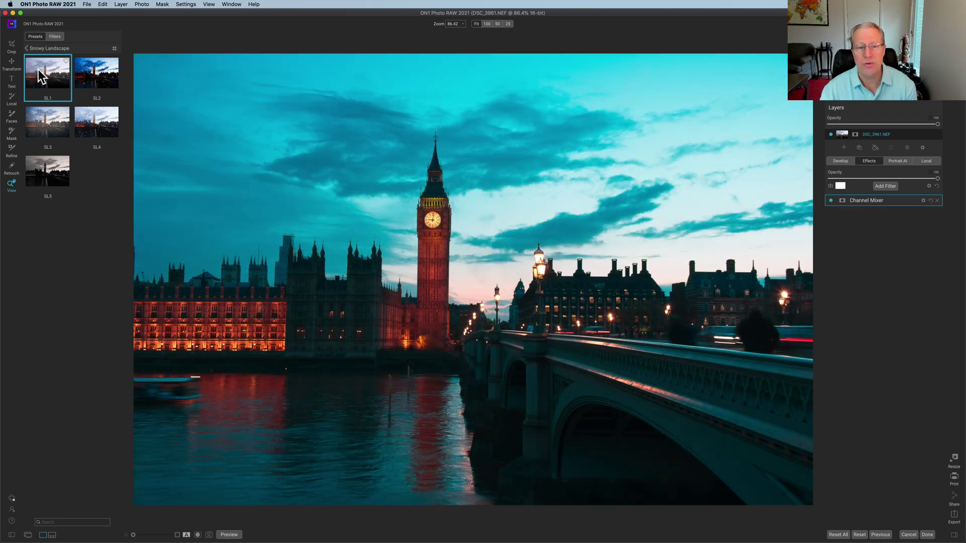
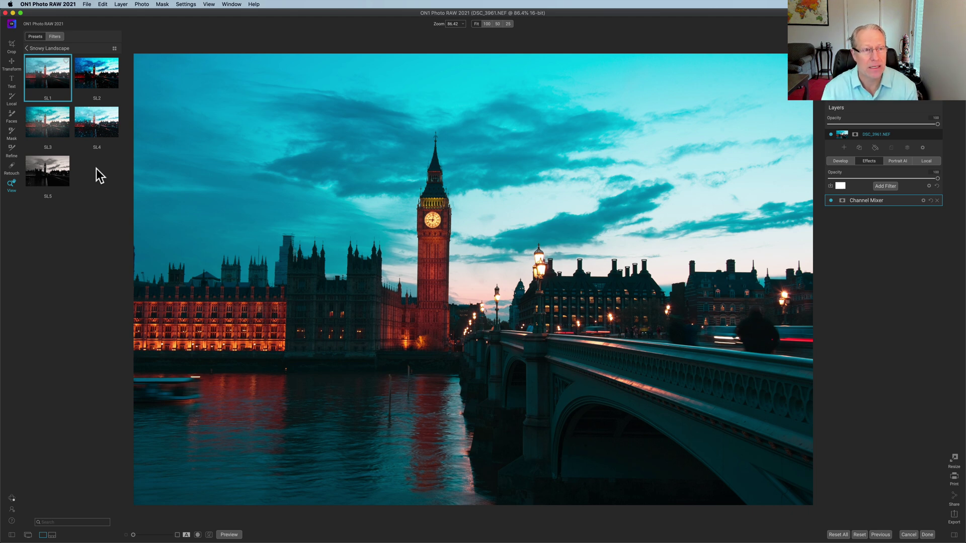
# Insert the SL1 preset's filters on top of the existing CT8 look, and compare the photo with Channel Mixer off and on
pyautogui.moveTo(63, 71)
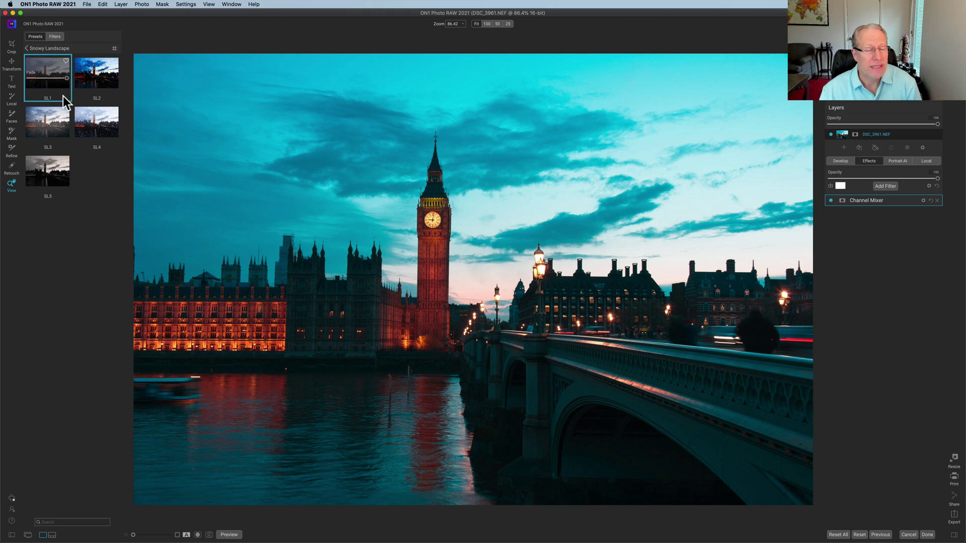
pyautogui.rightClick(50, 60)
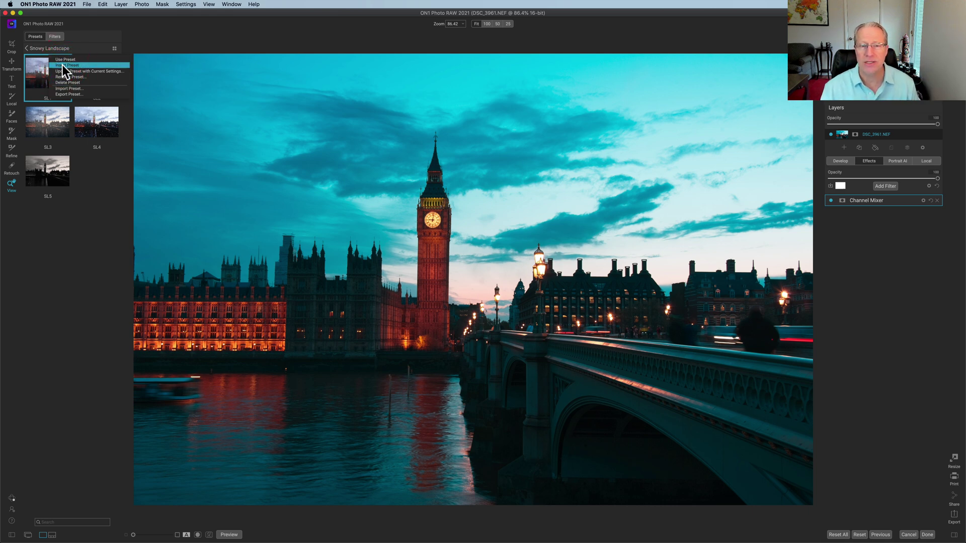
pyautogui.click(63, 66)
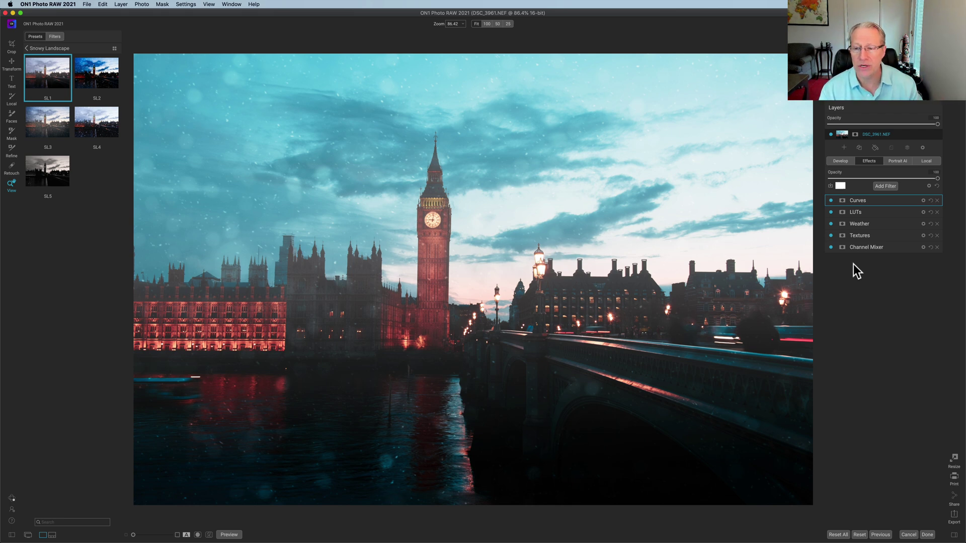
pyautogui.click(830, 247)
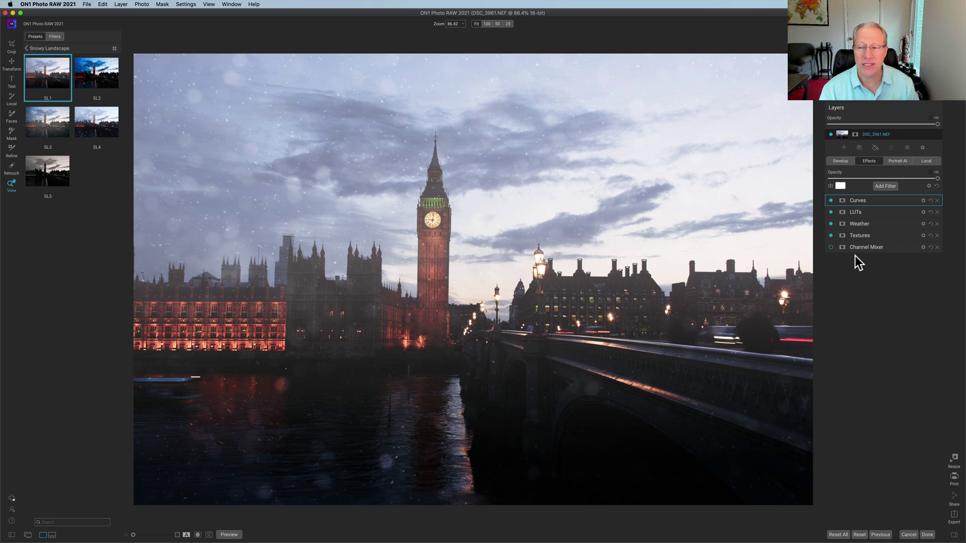
pyautogui.click(831, 247)
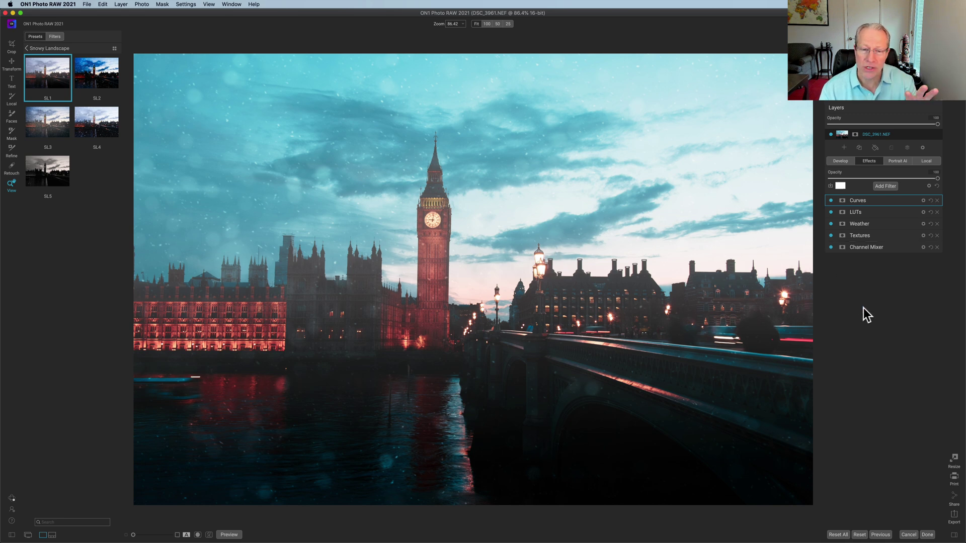